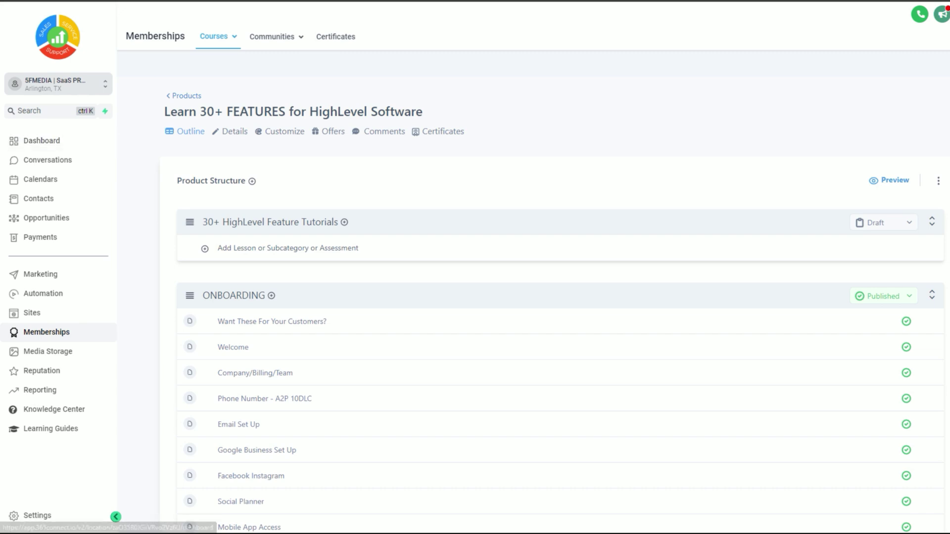
- Open the list of course offers in Memberships
mouse_move(214, 36)
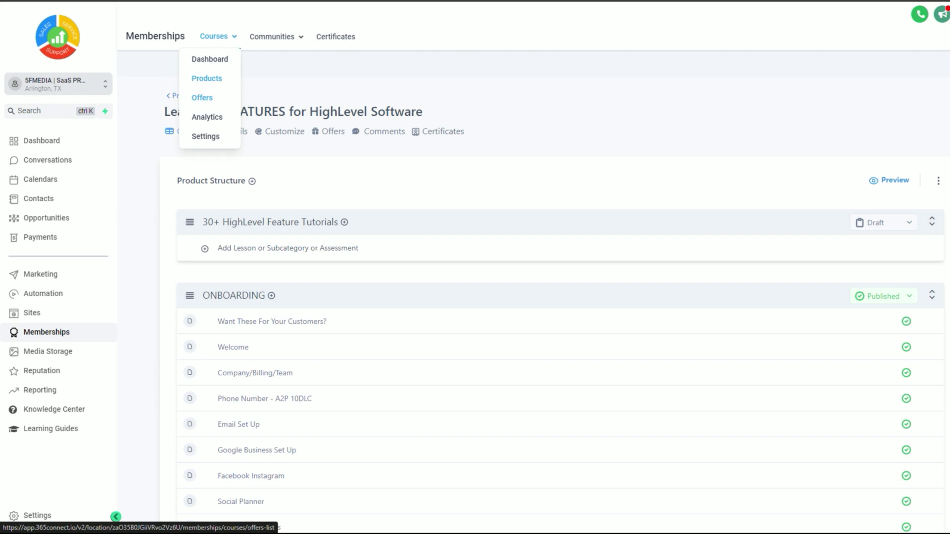
click(202, 98)
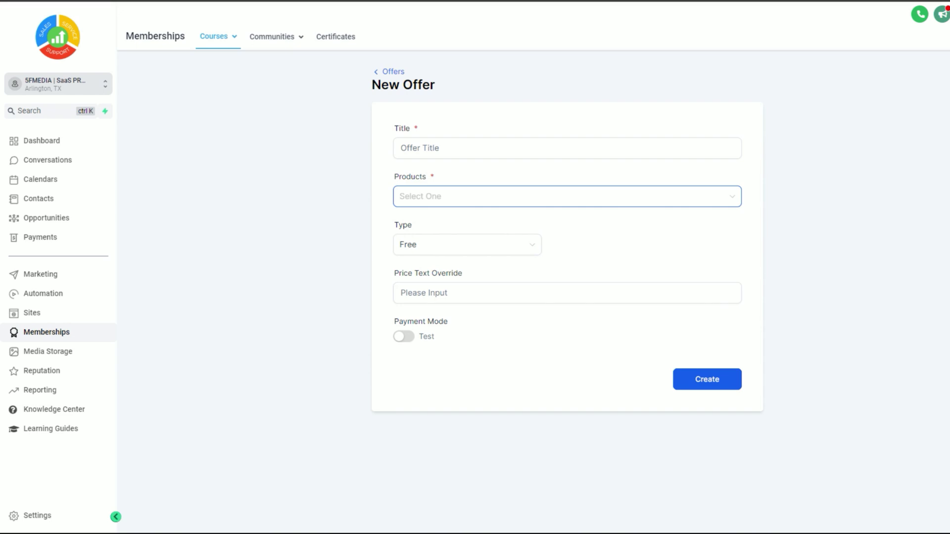
mouse_move(218, 36)
click(202, 98)
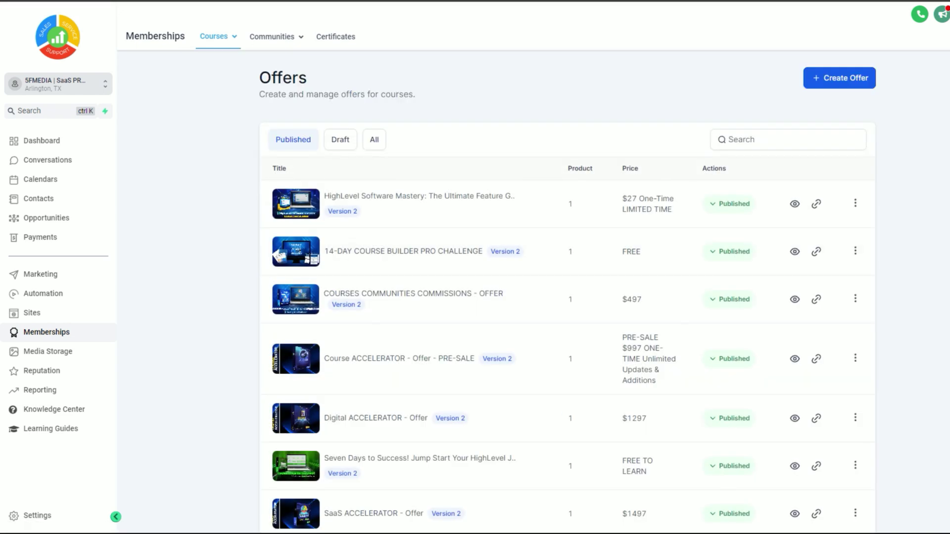
- Open "Learn 25+ FEATURES for HighLevel Software - Offer" for editing from the published offers
scroll(567, 346, down, 2)
scroll(376, 356, down, 2)
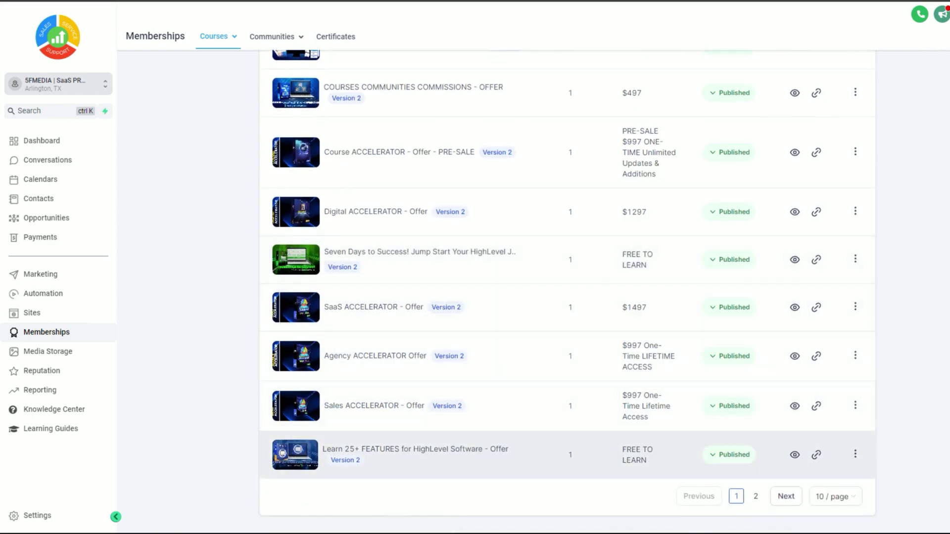
click(855, 454)
click(849, 432)
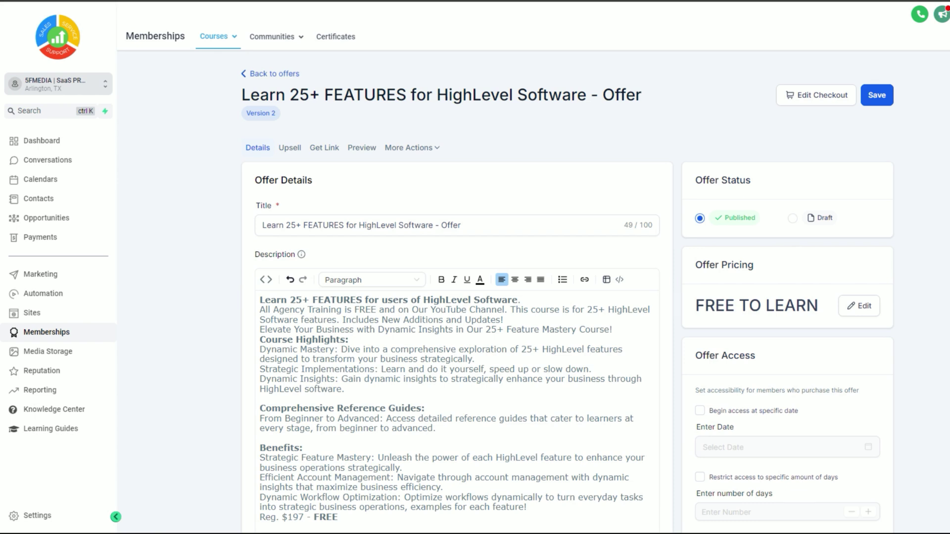
- Copy the offer's share link and open it in a new browser tab to review the checkout page
click(325, 148)
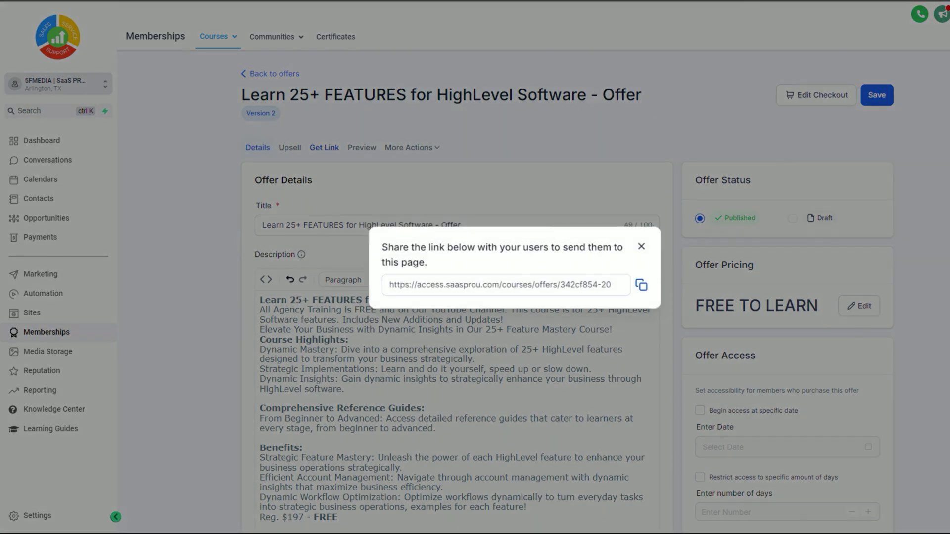
click(641, 285)
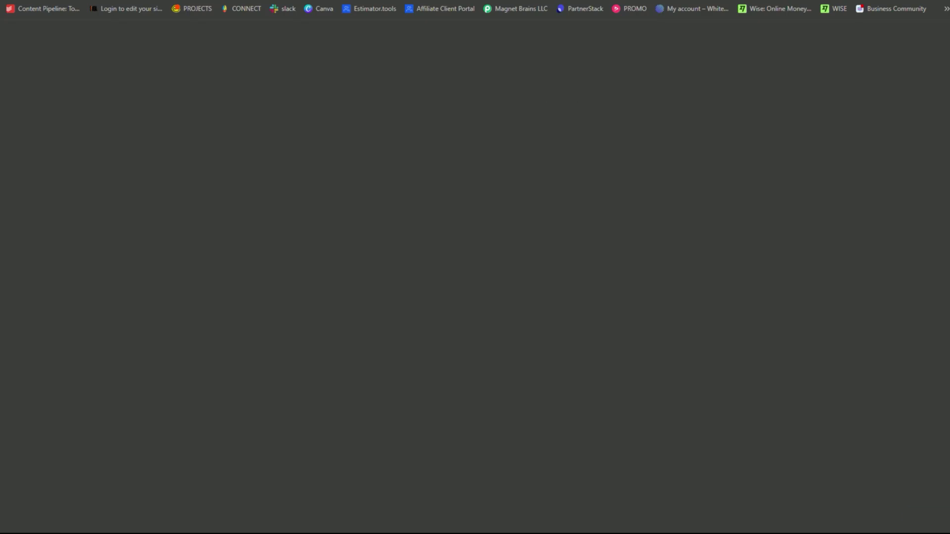
right_click(107, 1)
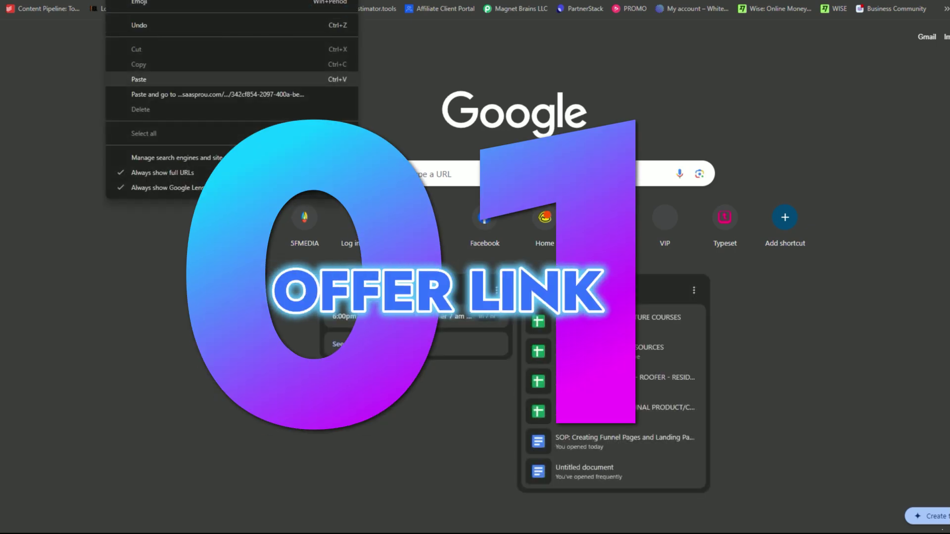
click(139, 79)
key(Return)
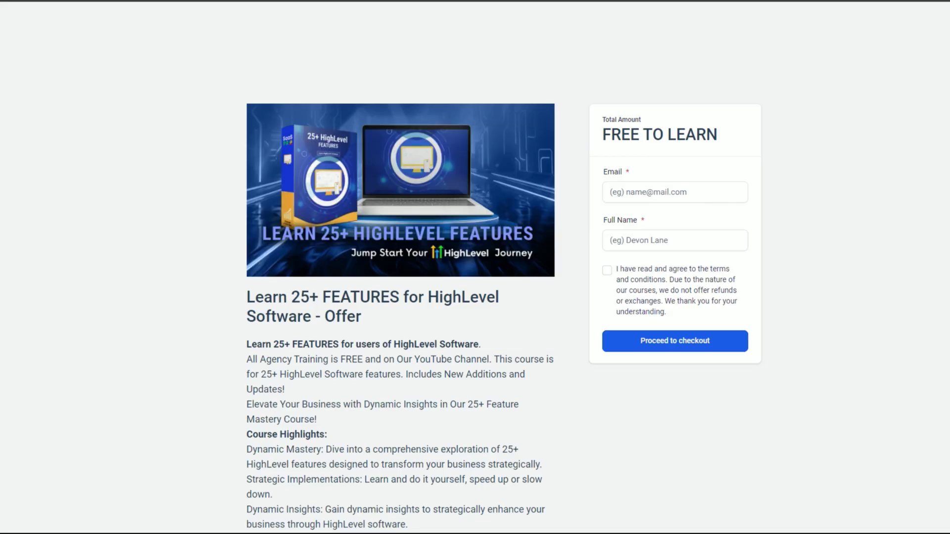
scroll(475, 268, down, 4)
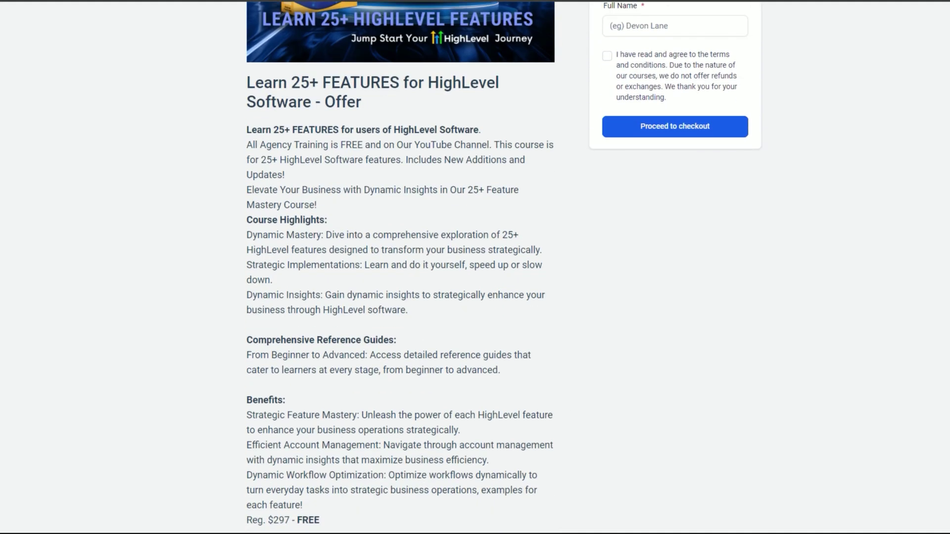
scroll(475, 267, down, 1)
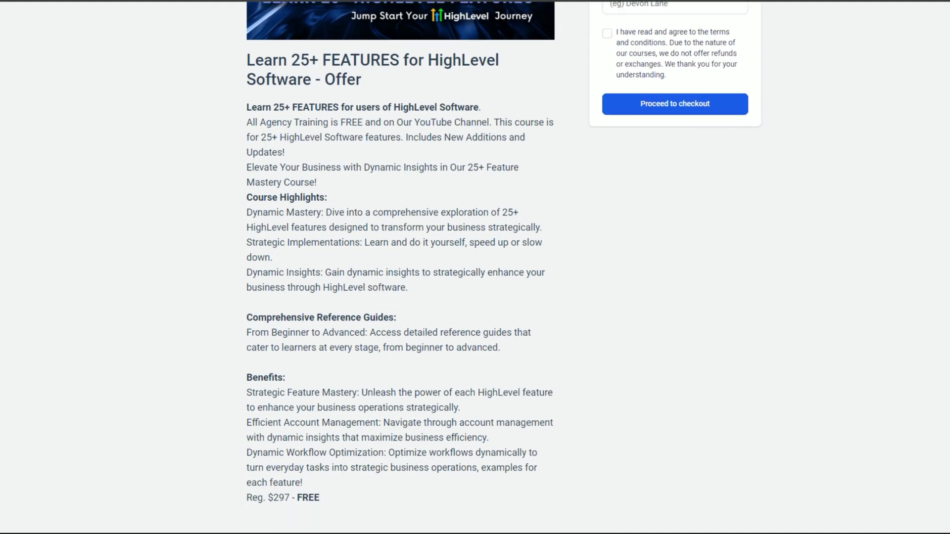
scroll(475, 268, up, 4)
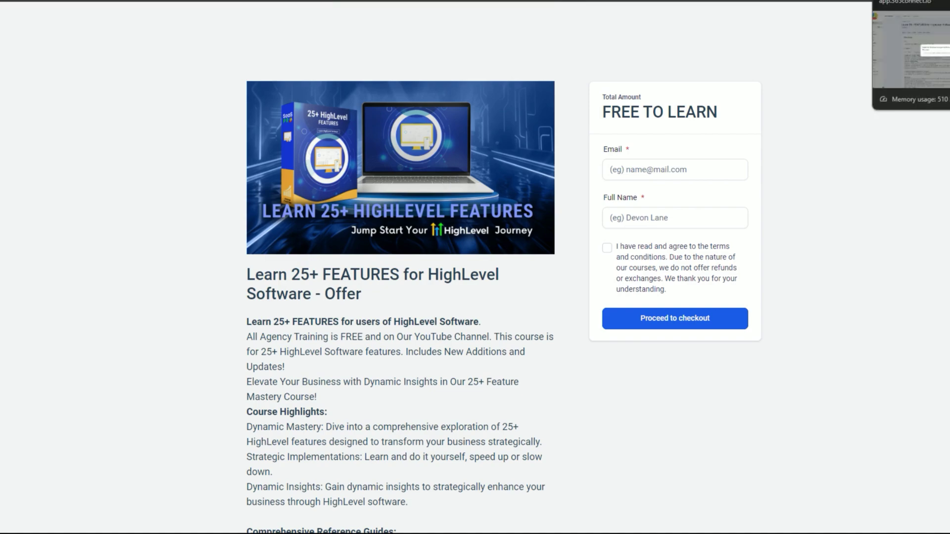
- Return to the offer's settings, dismiss the share link dialog and open the offer's checkout for editing
key(ctrl+shift+Tab)
click(641, 246)
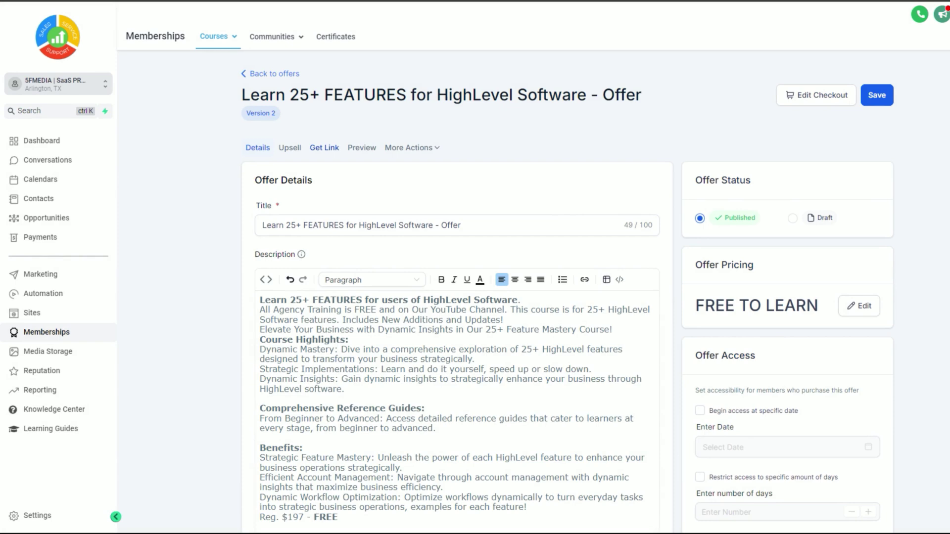
scroll(455, 296, down, 3)
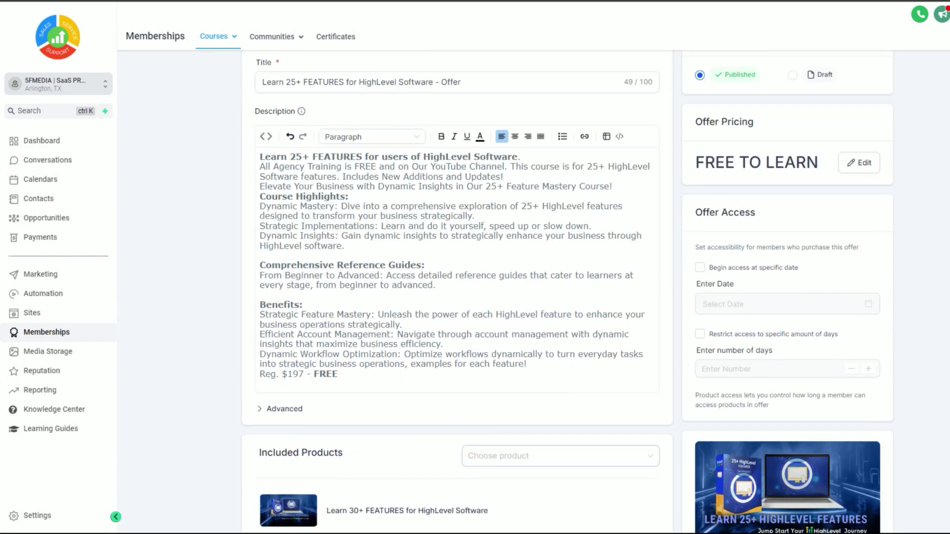
scroll(455, 297, up, 3)
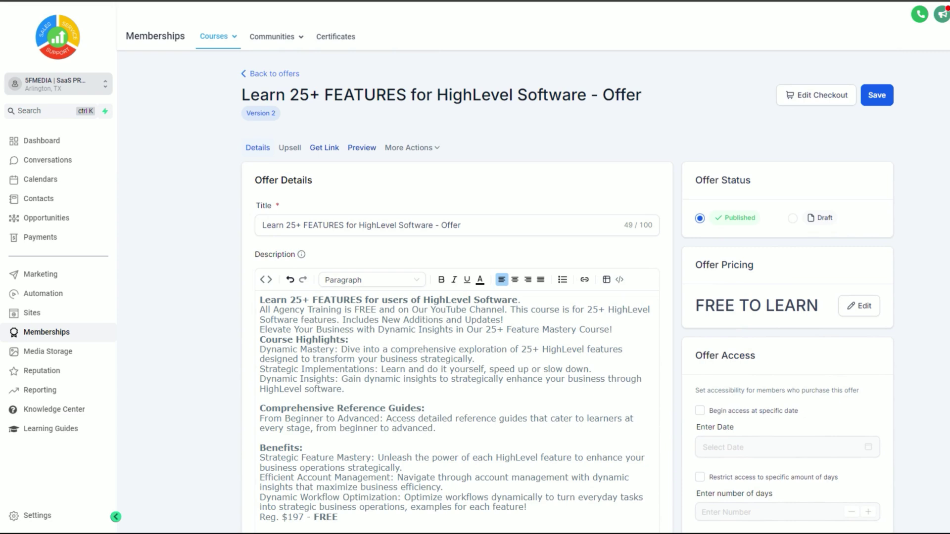
click(815, 95)
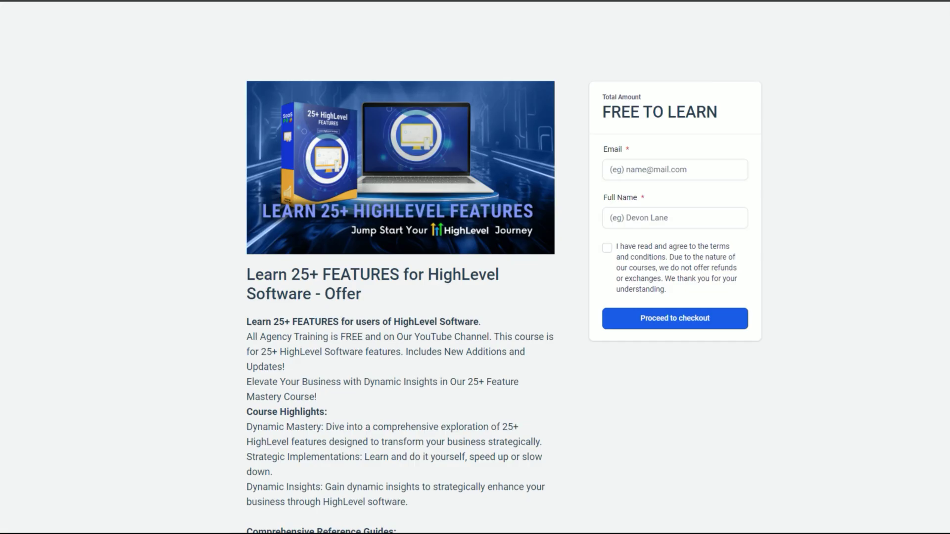
- Copy the live checkout page's address, and copy the "Course ACCELERATOR - Offer - PRE-SALE" link from the offers list
right_click(83, 1)
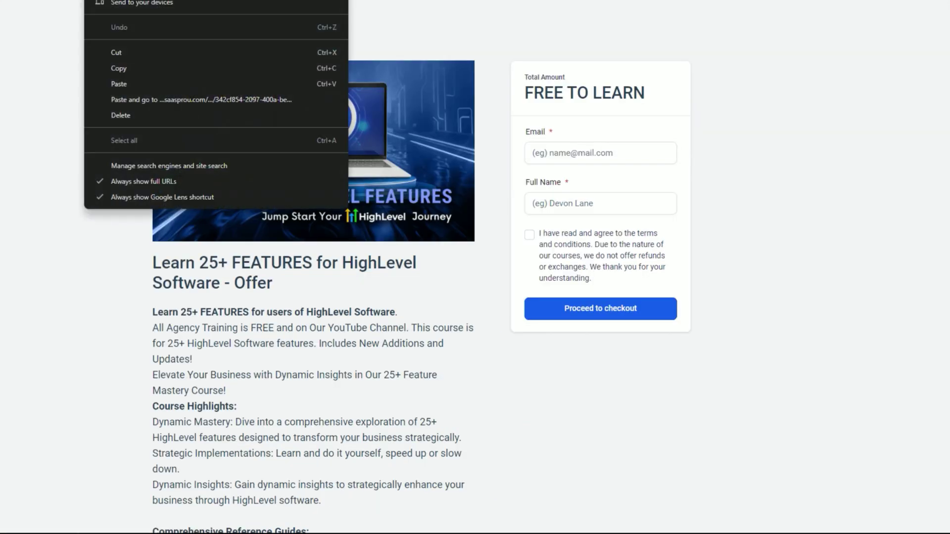
click(120, 68)
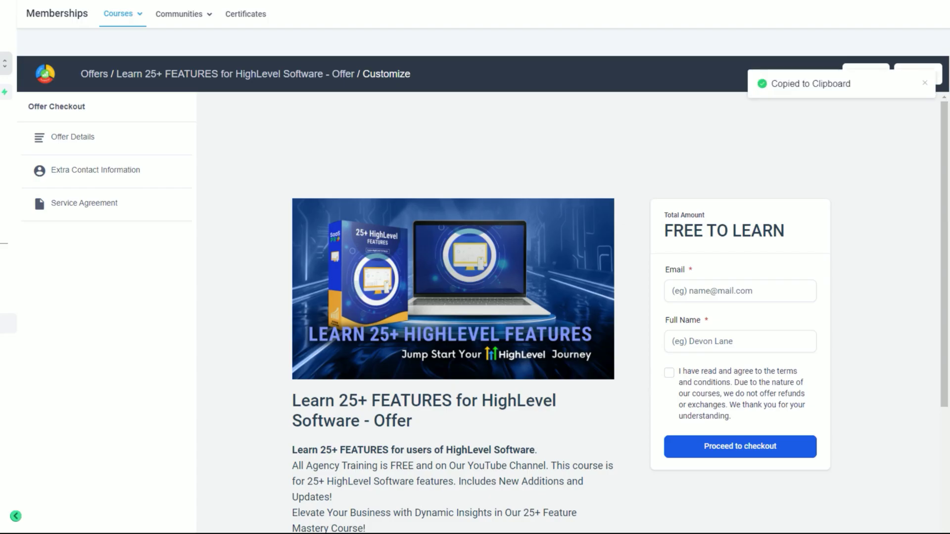
click(106, 78)
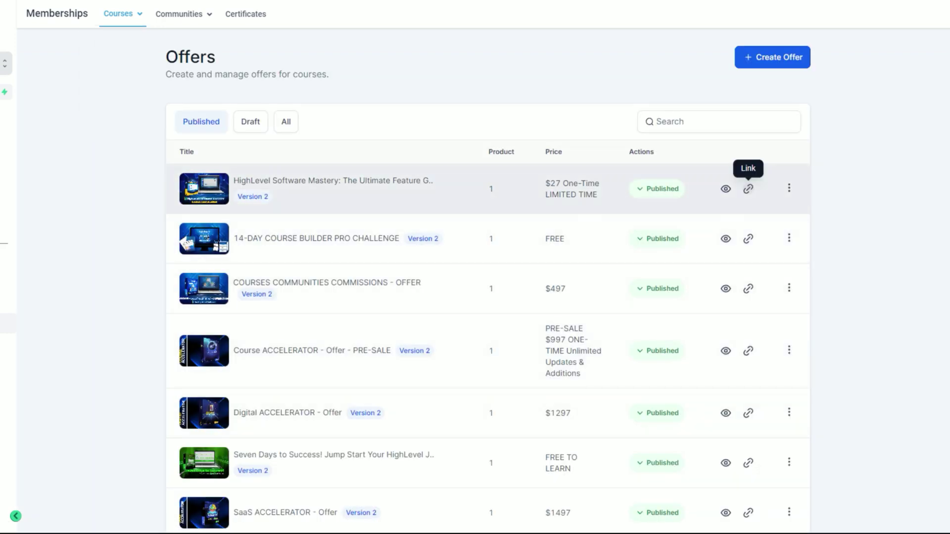
click(748, 351)
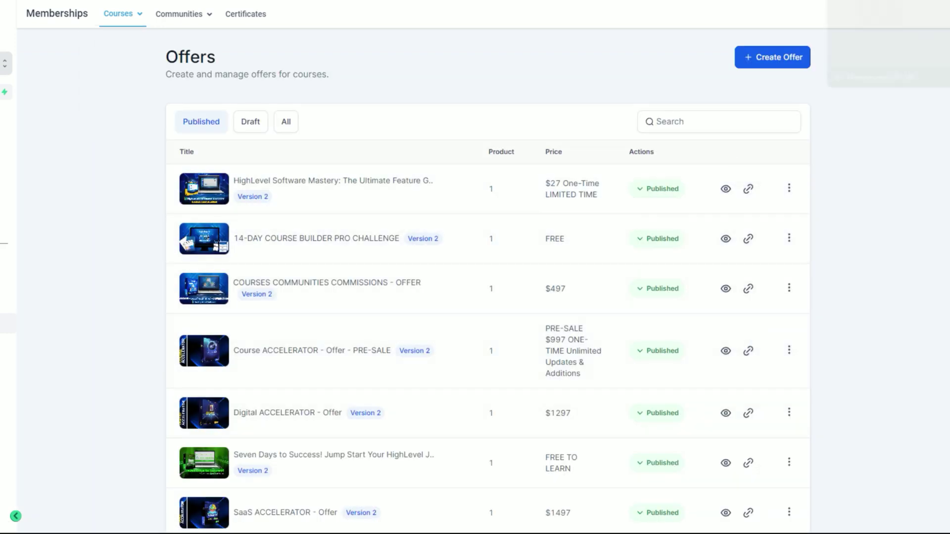
- Copy the Learn 25+ FEATURES checkout page's address and open the Sites area of the account
key(ctrl+Tab)
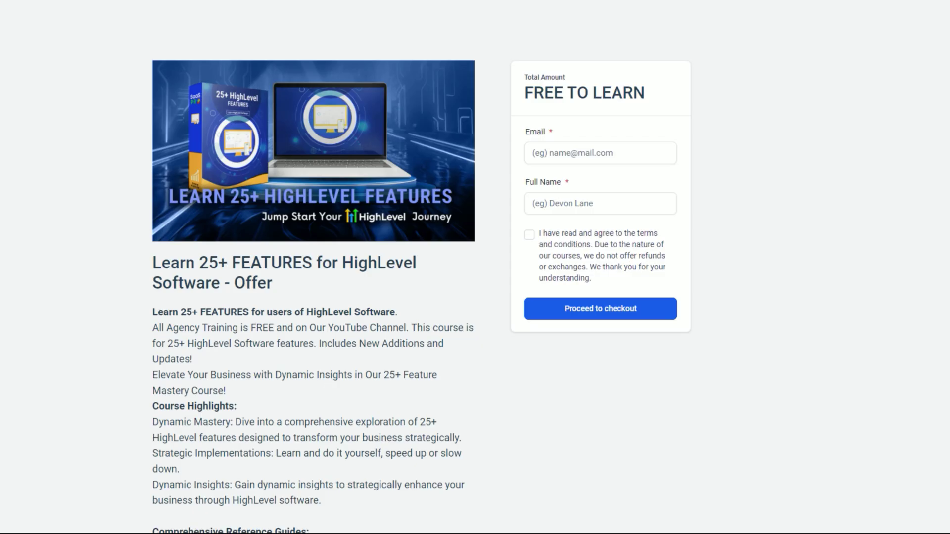
right_click(252, 1)
click(288, 64)
key(ctrl+shift+Tab)
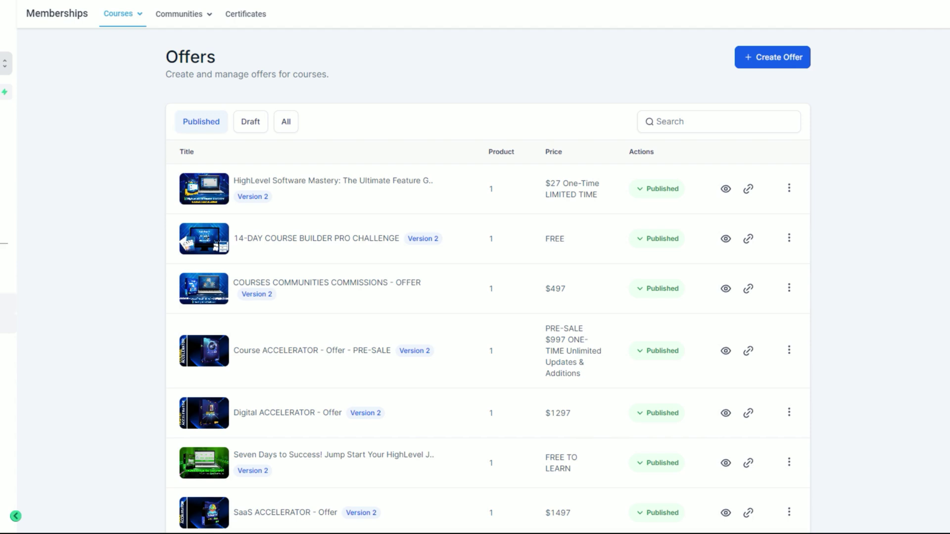
click(8, 303)
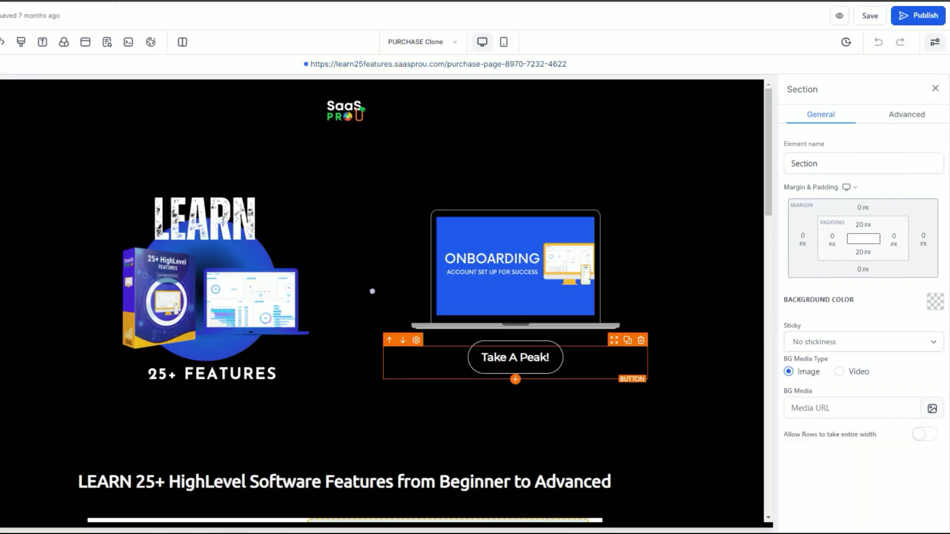
- Set the "Take A Peak!" button's action to Website URL on the PURCHASE Clone page and access its website address field
click(515, 359)
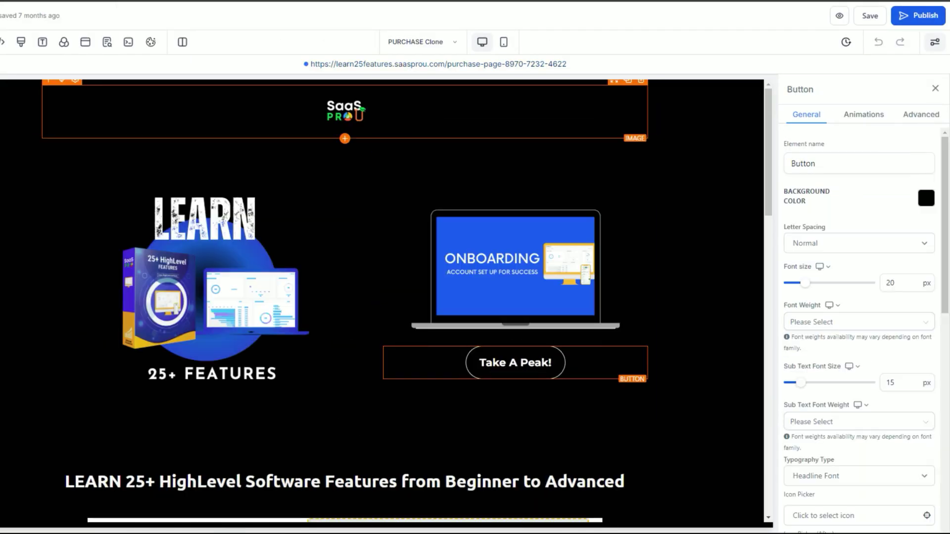
scroll(863, 332, down, 10)
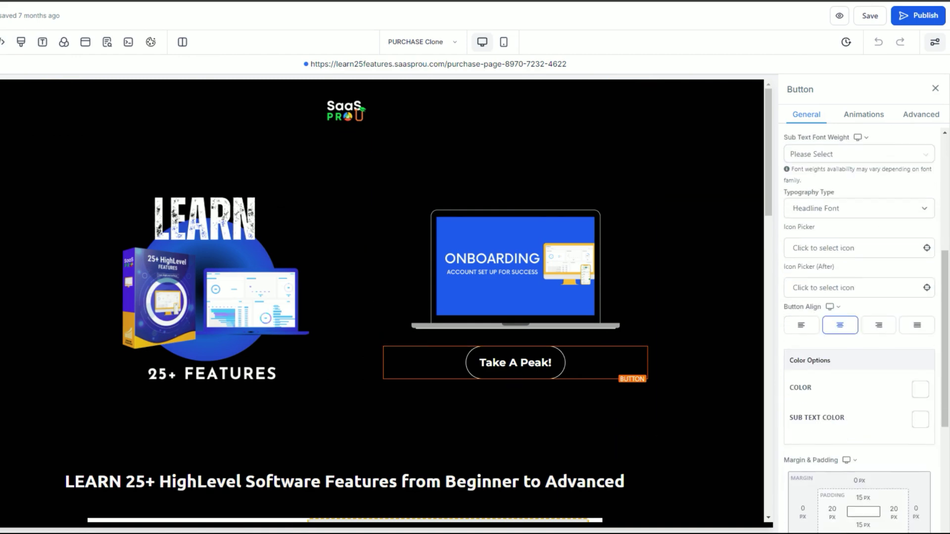
click(859, 482)
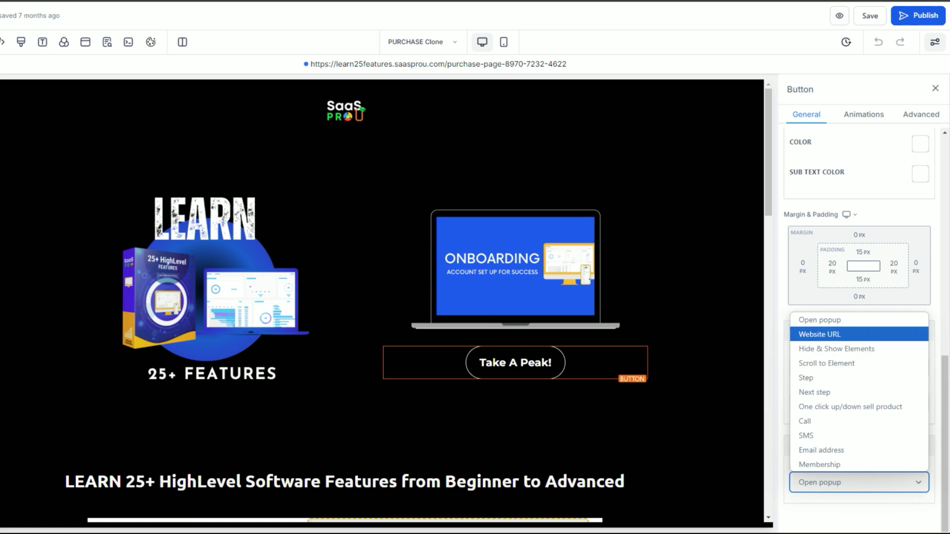
click(820, 334)
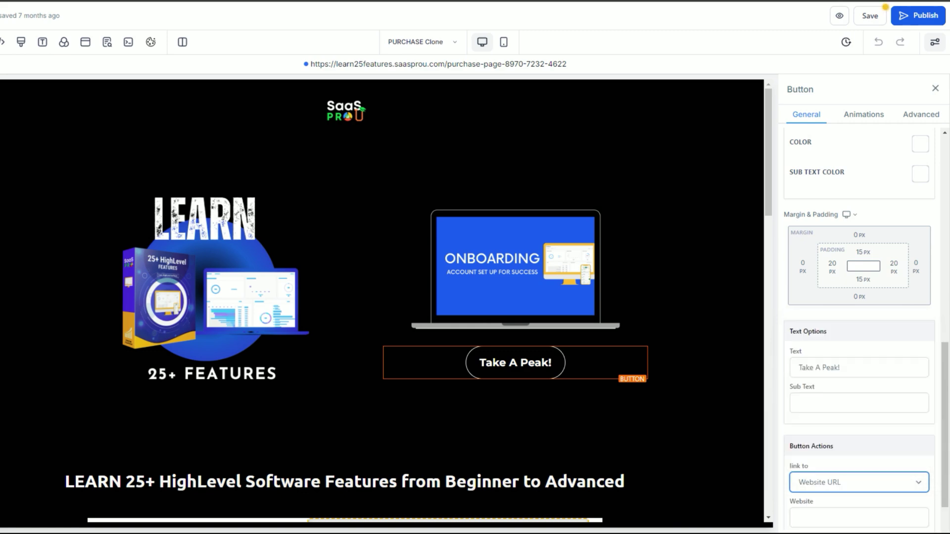
scroll(863, 332, down, 2)
click(827, 456)
right_click(827, 456)
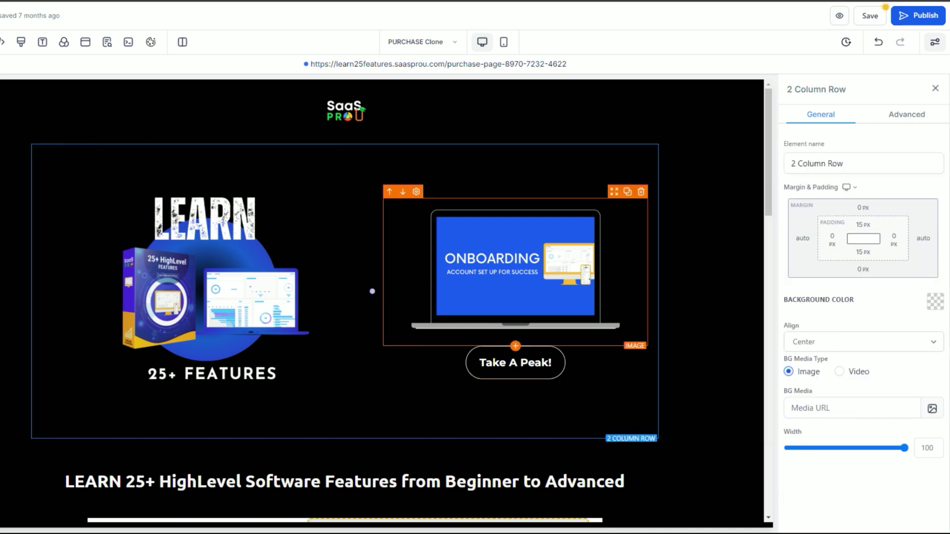
- Reselect the "Take A Peak!" button, review the Learn 25+ FEATURES checkout page and return to the page editor
scroll(515, 361, down, 1)
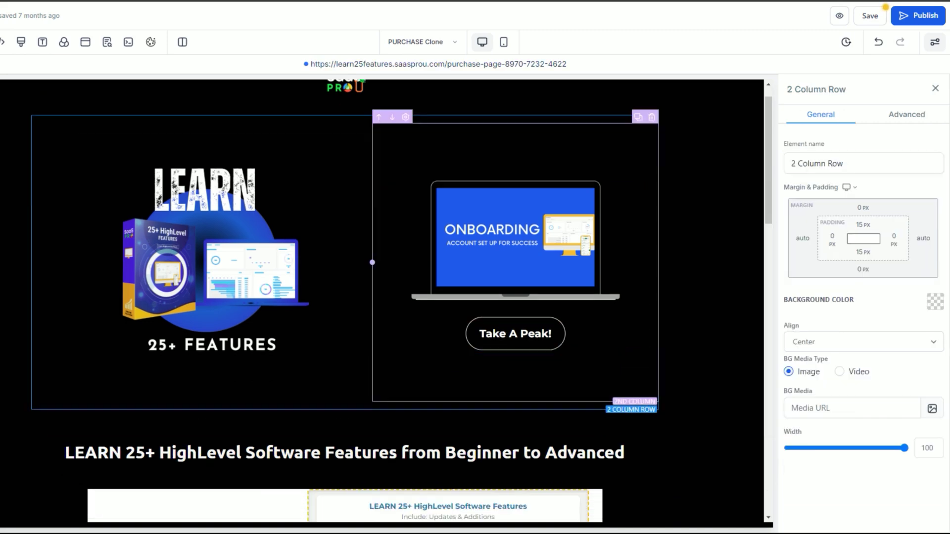
scroll(346, 296, down, 4)
scroll(347, 297, up, 4)
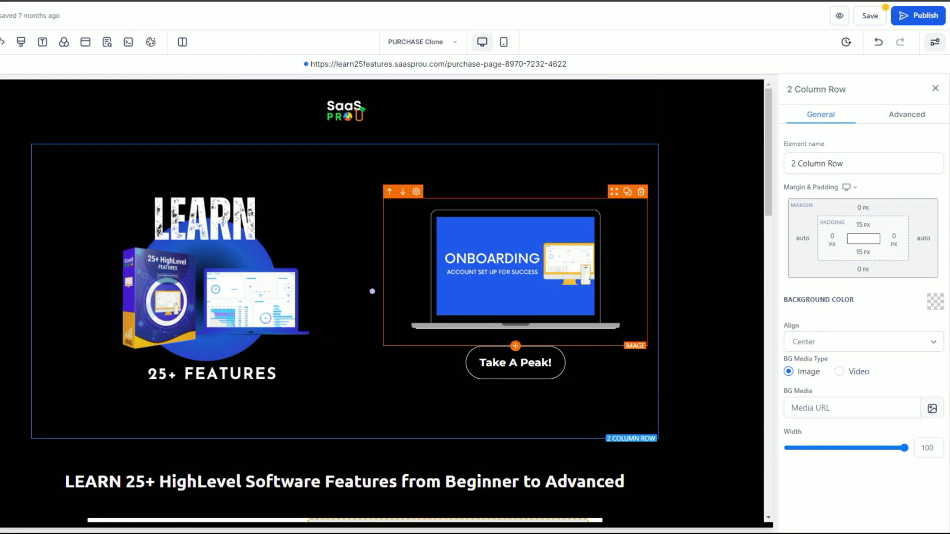
click(534, 361)
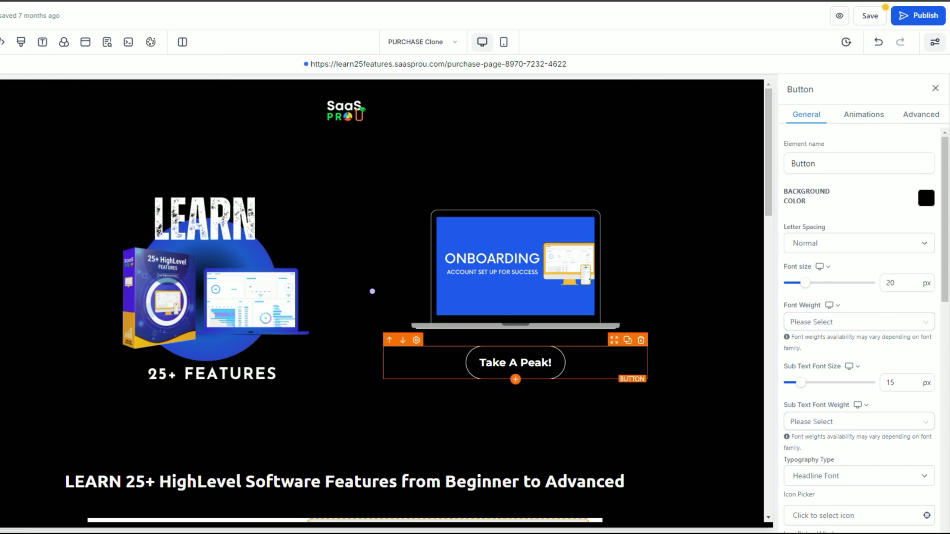
scroll(372, 291, down, 1)
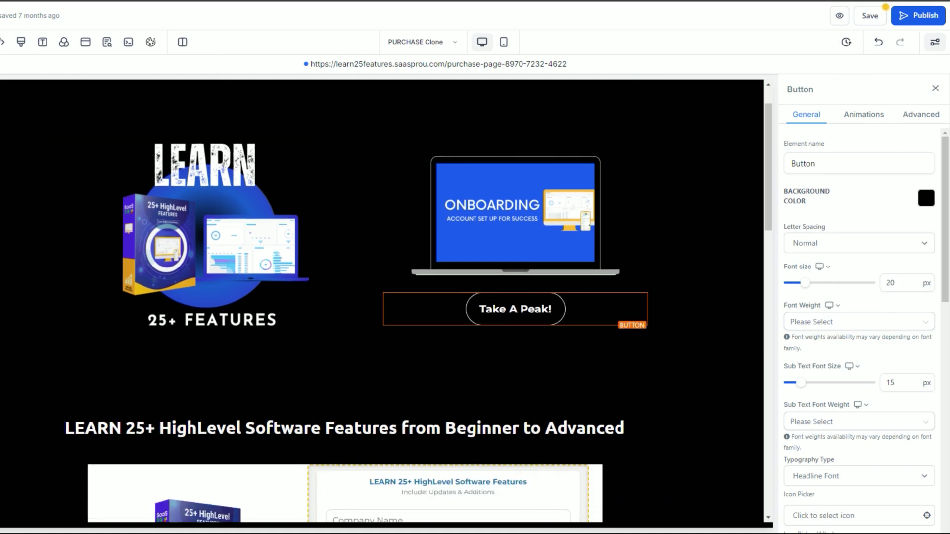
click(876, 1)
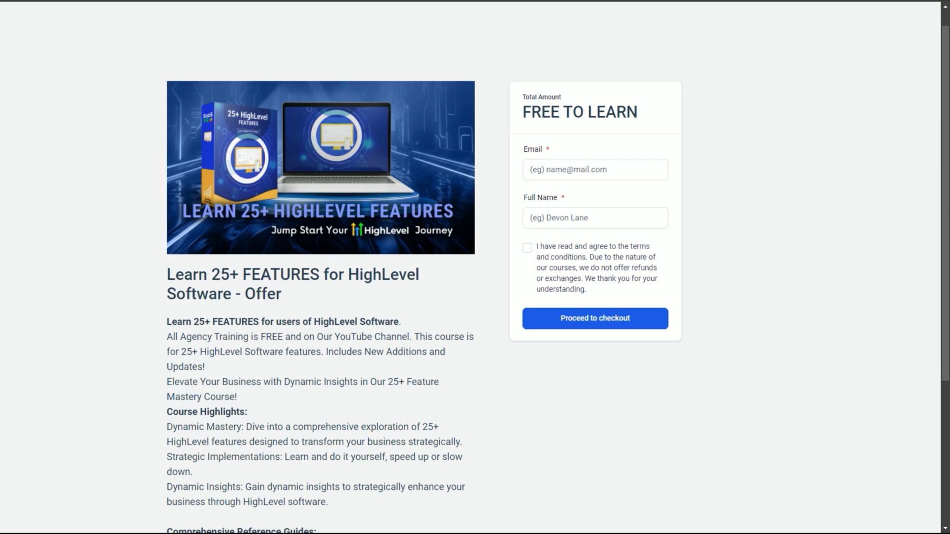
click(829, 1)
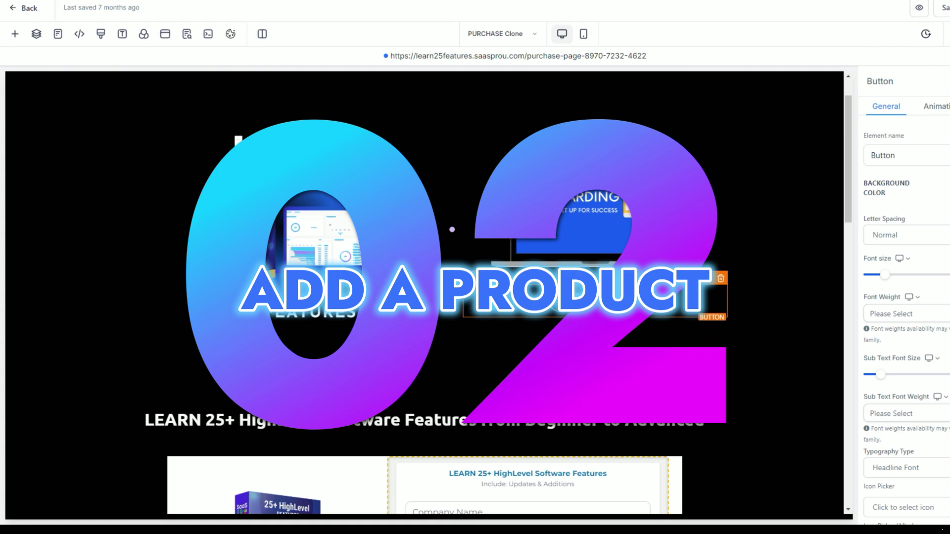
- Examine the order form on the PURCHASE Clone page and the order elements available for adding, and select the one-step order form
scroll(452, 229, down, 8)
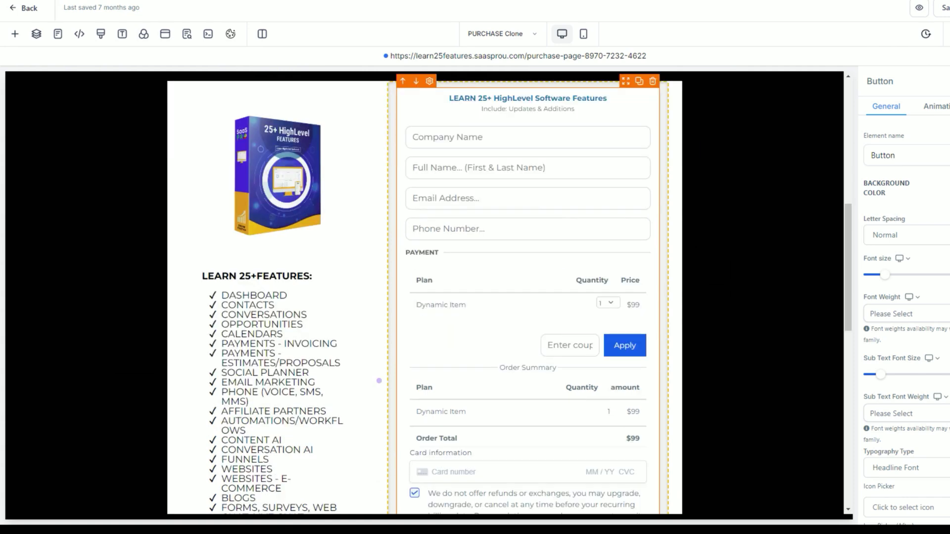
scroll(509, 292, down, 3)
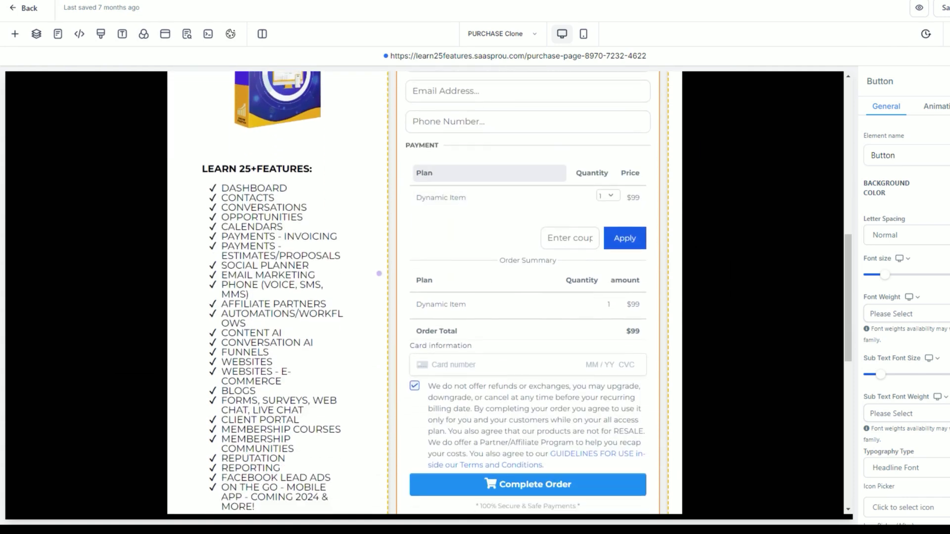
click(15, 34)
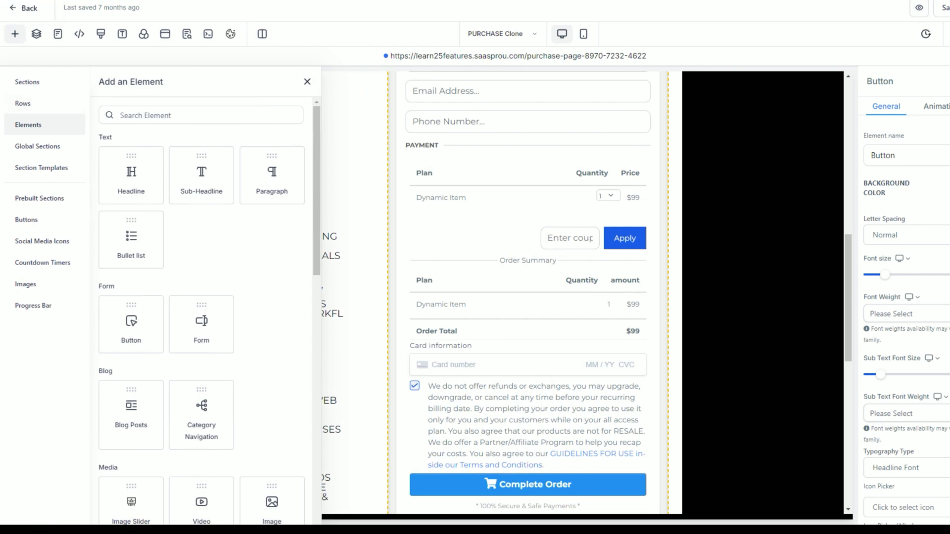
scroll(201, 411, down, 10)
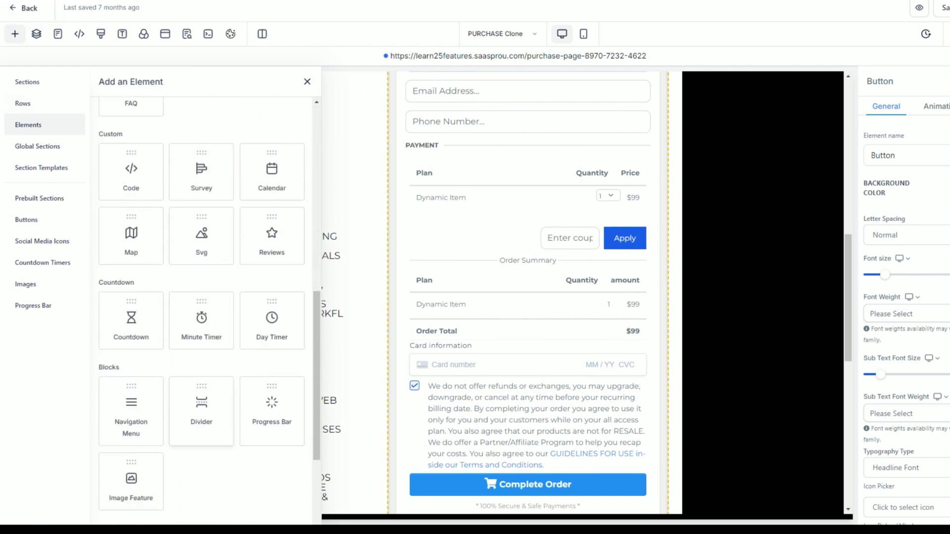
scroll(202, 470, down, 4)
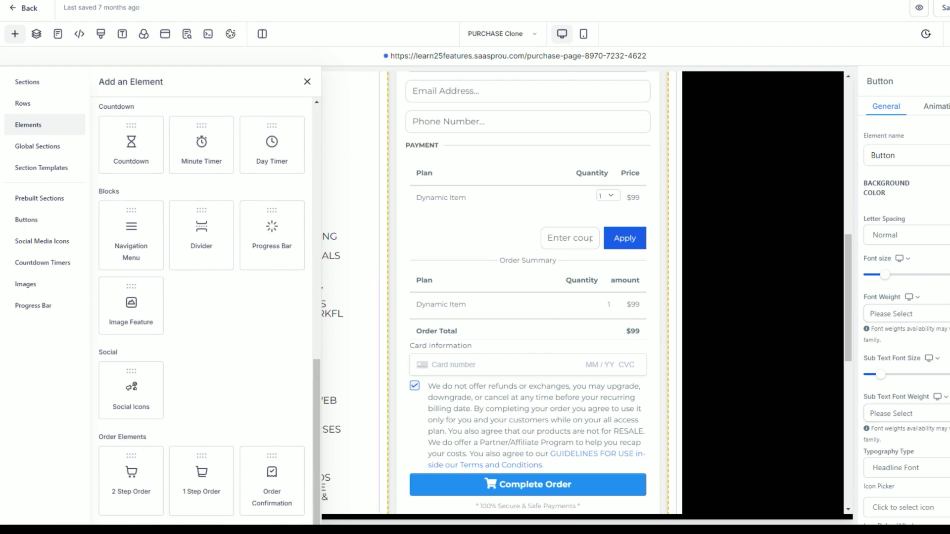
click(379, 273)
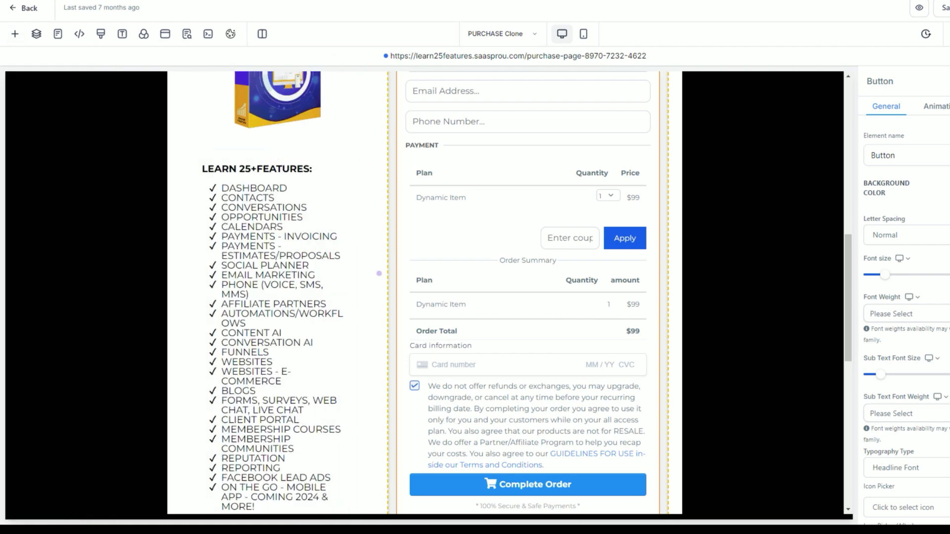
click(379, 273)
scroll(379, 273, up, 5)
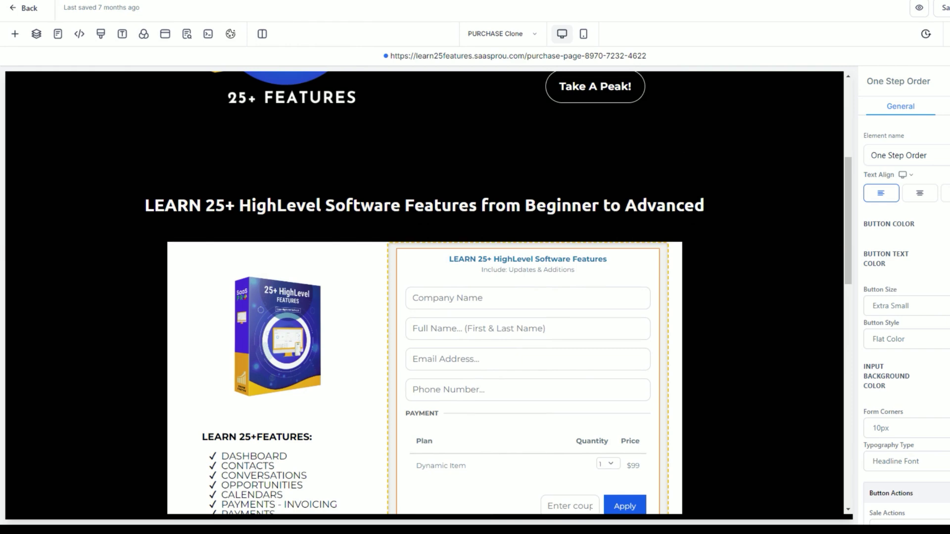
- Start a new product in the account's Payments area, exclude it from the online store and title it COURSE
click(861, 1)
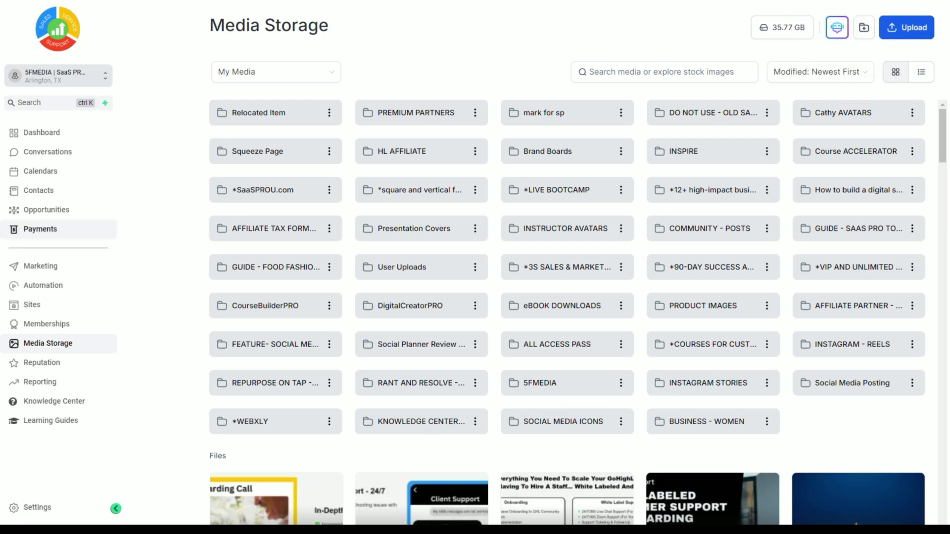
click(40, 229)
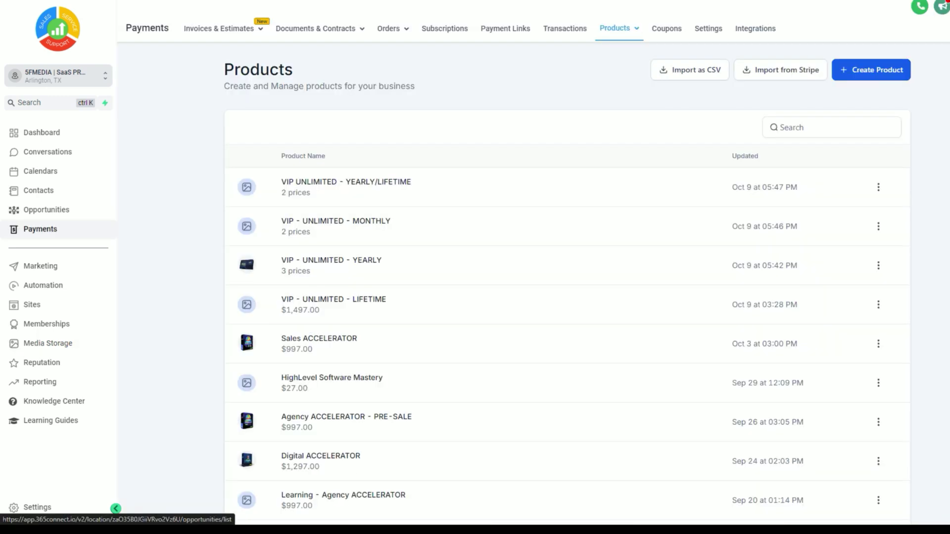
mouse_move(619, 28)
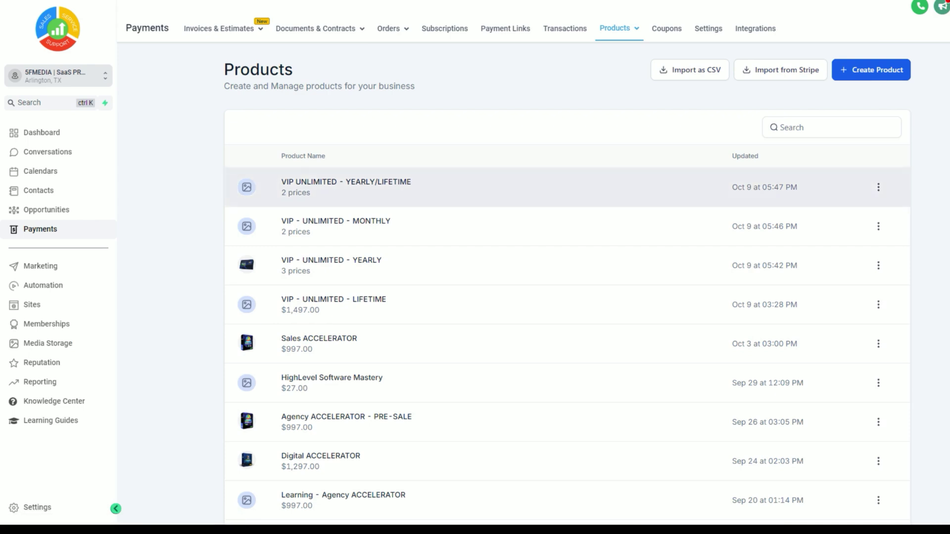
click(871, 70)
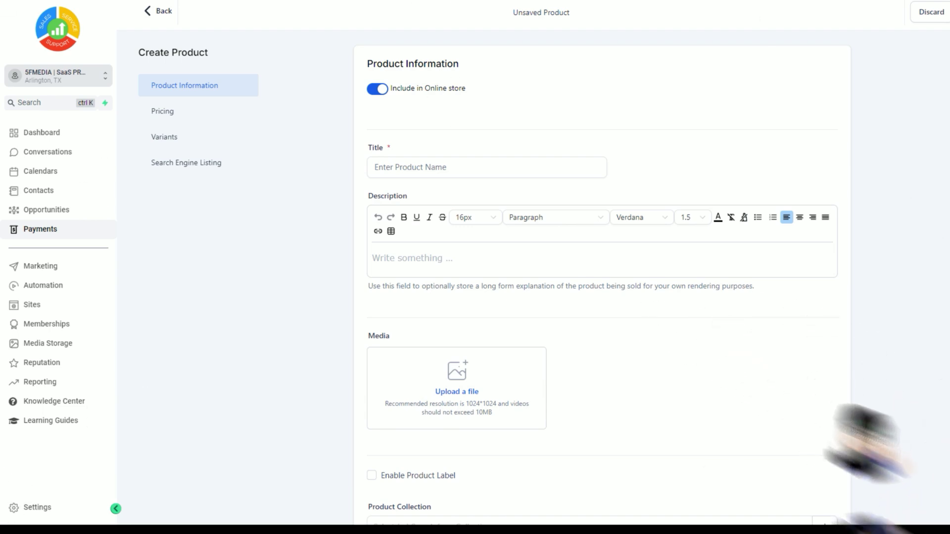
click(377, 89)
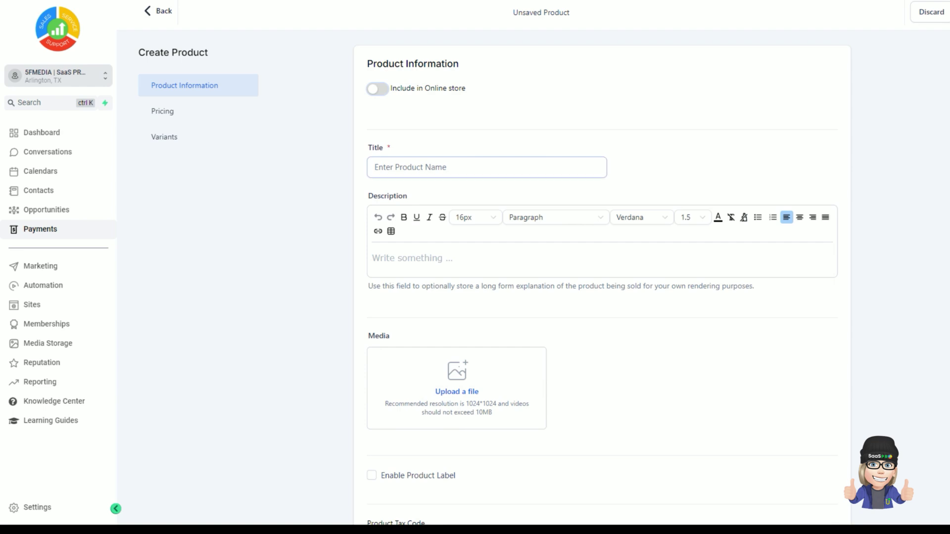
click(374, 168)
text(COURSE)
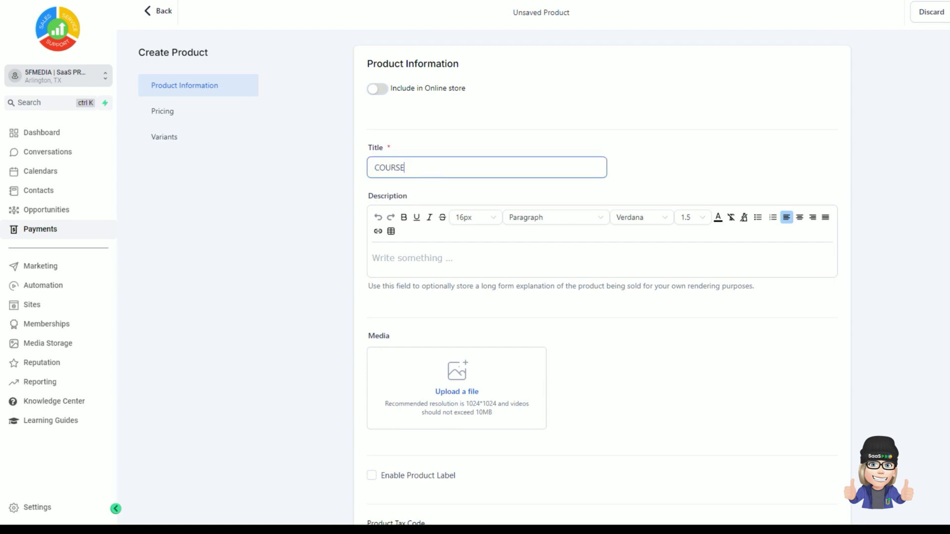
- Keep the product's price type as Onetime and set its amount to 97.00 USD
scroll(602, 277, down, 4)
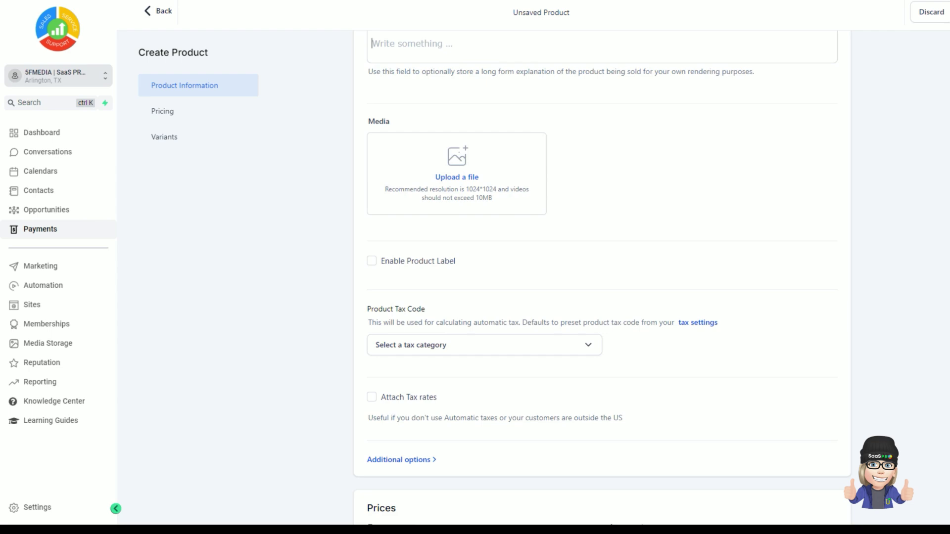
scroll(602, 275, down, 3)
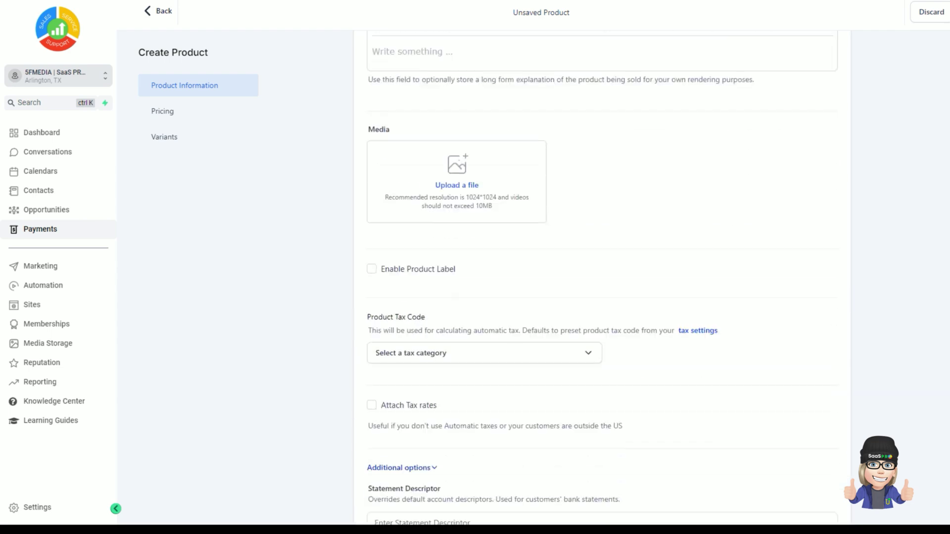
scroll(602, 275, down, 3)
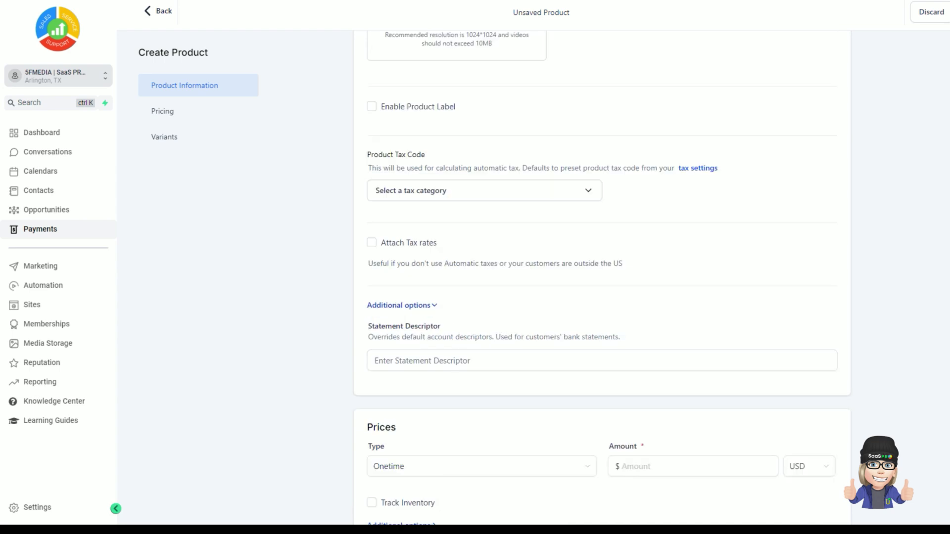
scroll(602, 275, down, 3)
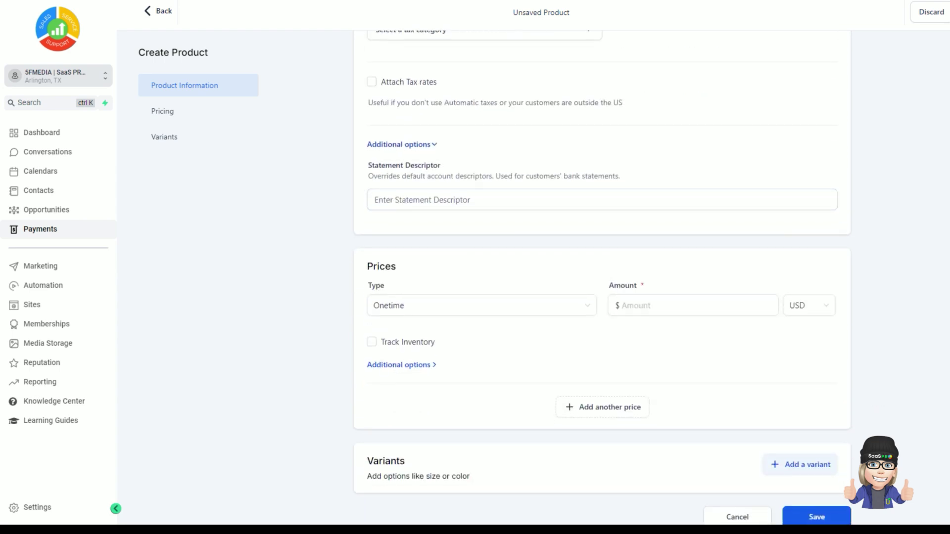
scroll(602, 275, down, 1)
click(692, 286)
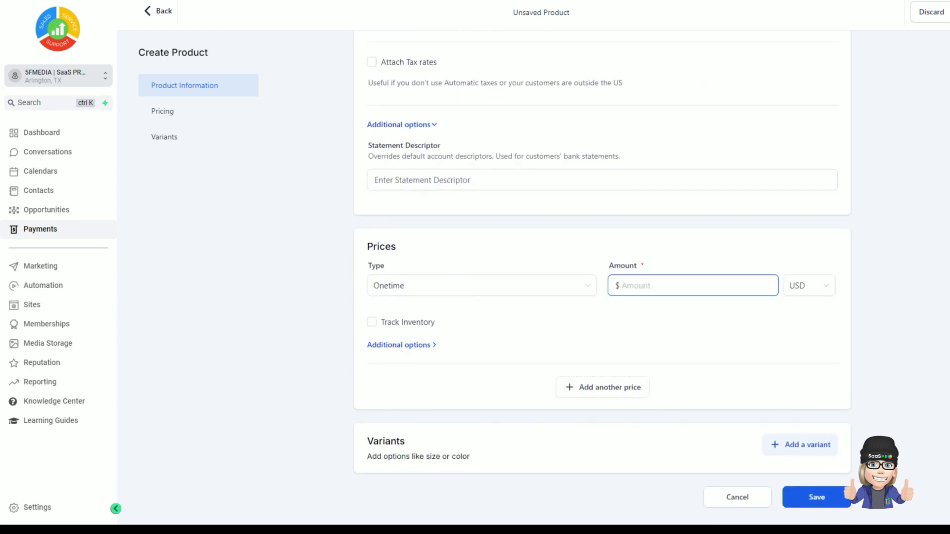
click(481, 286)
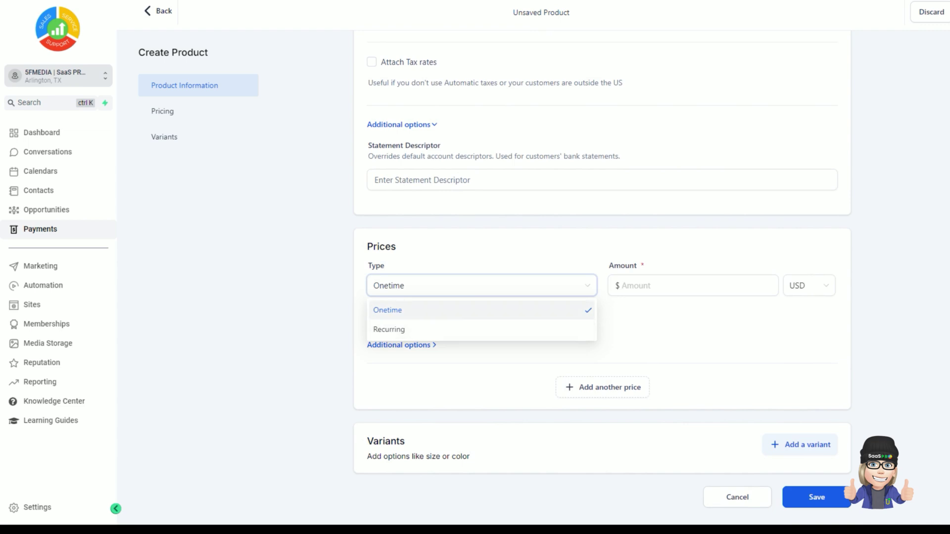
click(693, 286)
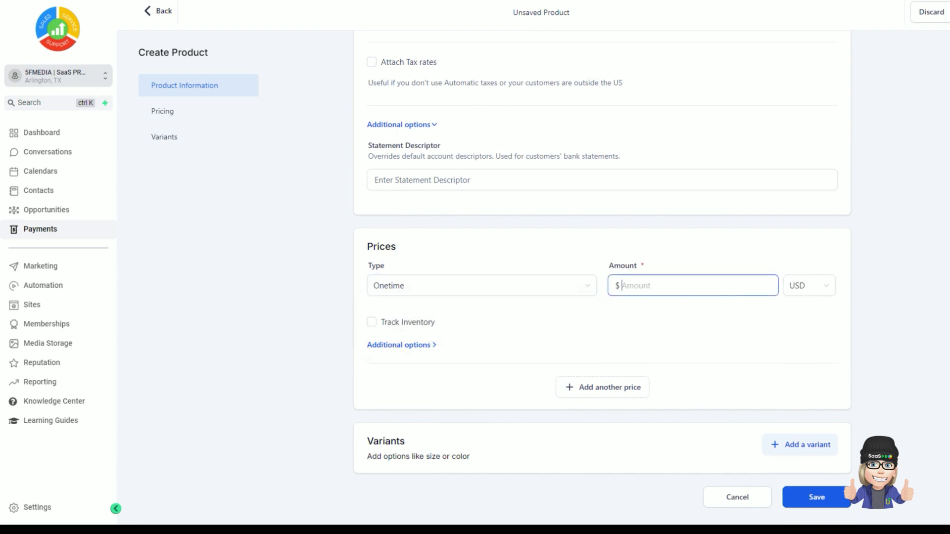
text(97.00)
- Enable the membership offer in the price's additional options and choose "Learn 25+ FEATURES for HighLevel Software - Offer"
click(401, 345)
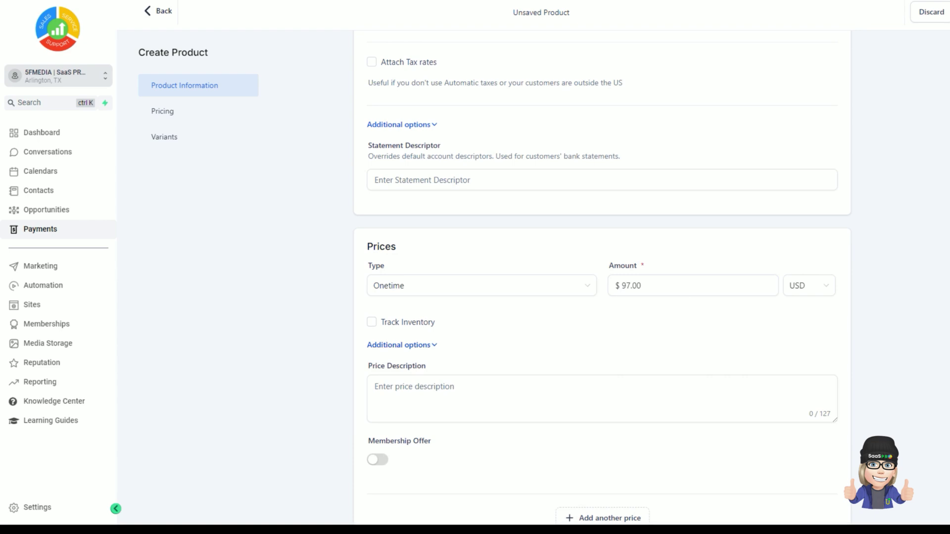
scroll(602, 277, down, 3)
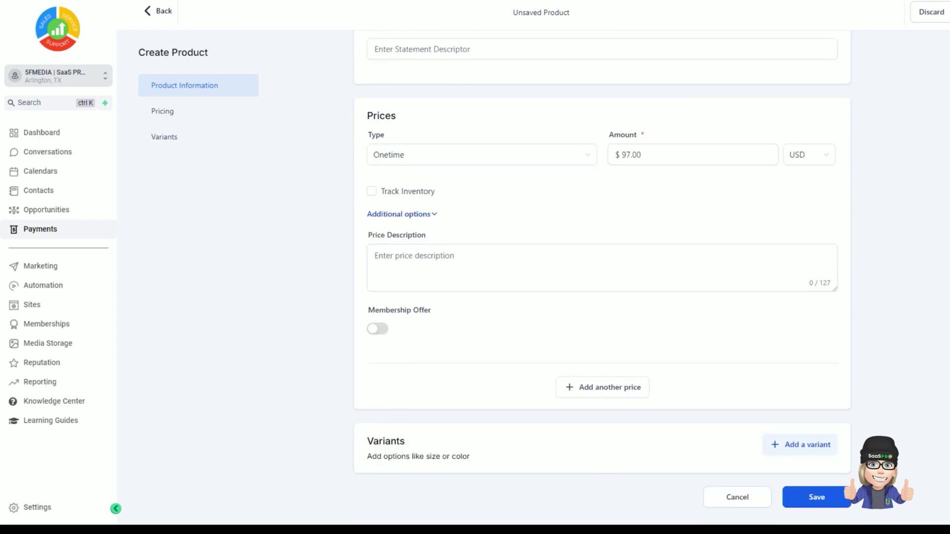
click(601, 267)
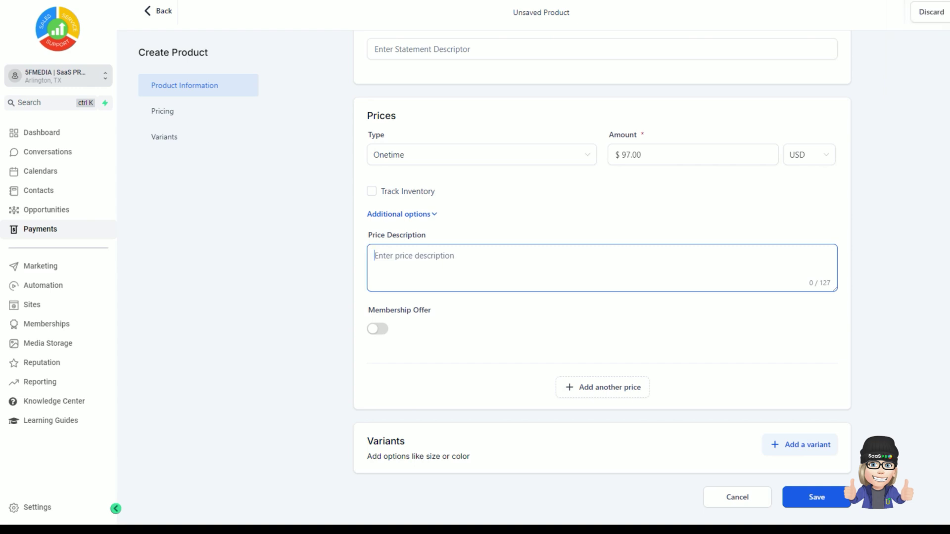
click(377, 329)
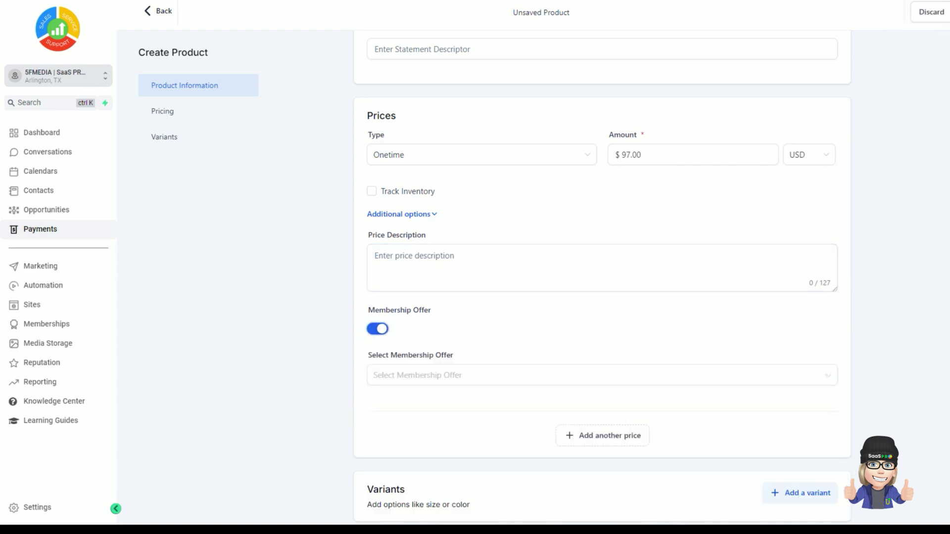
click(601, 375)
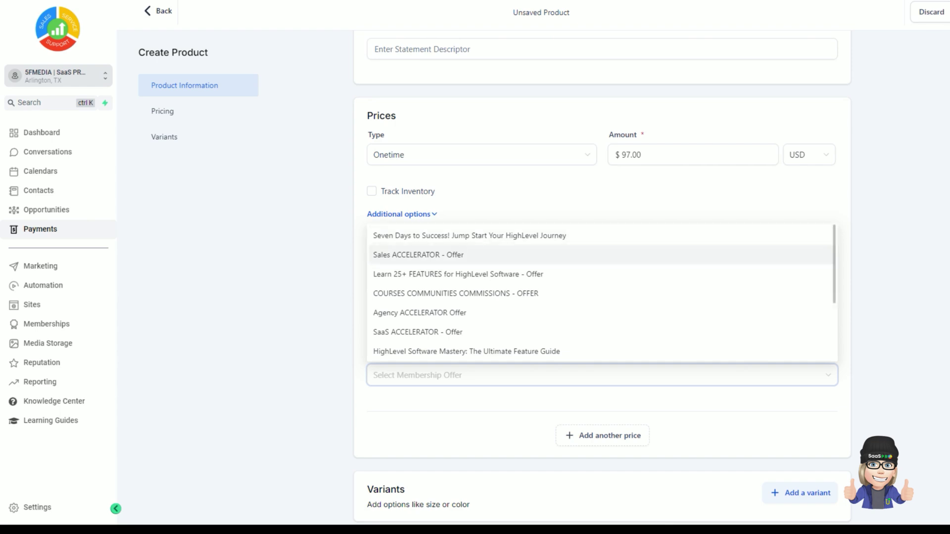
click(417, 255)
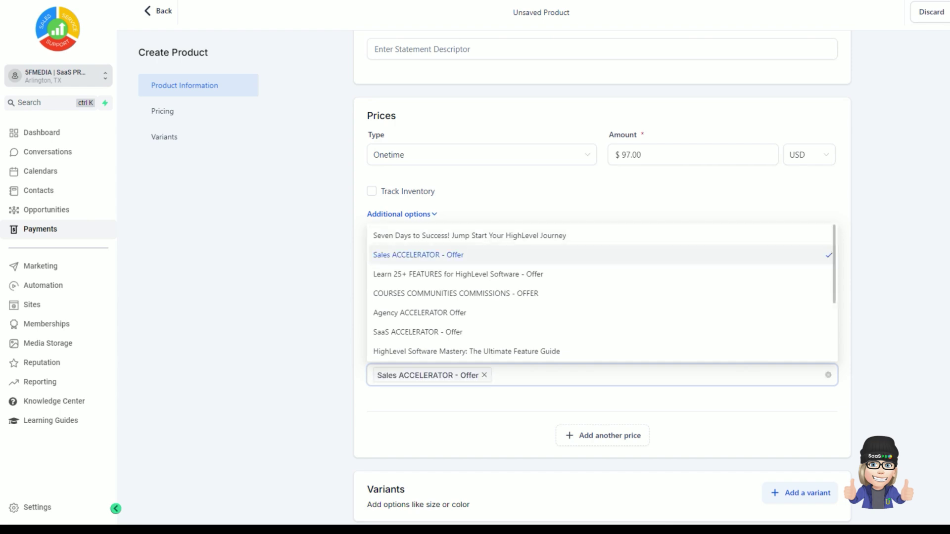
key(Down)
key(Return)
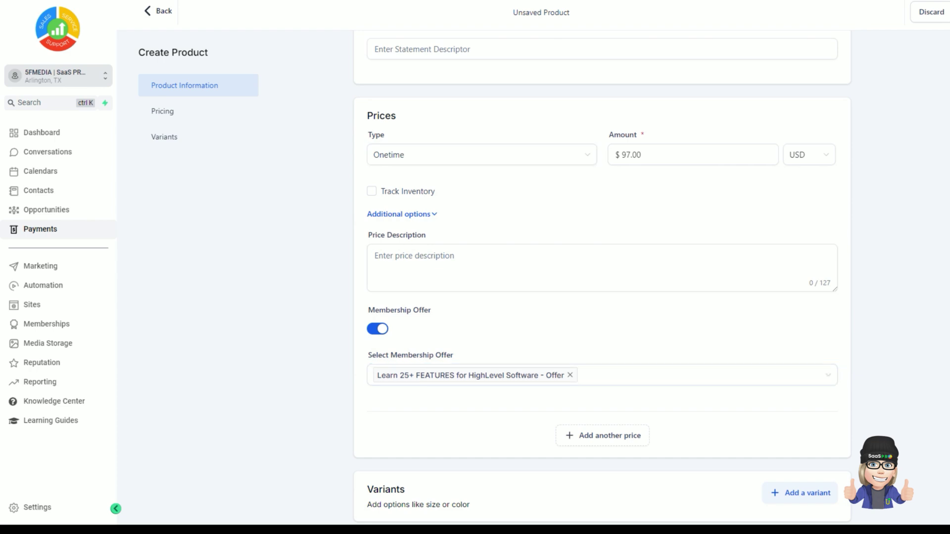
- Review the new product's information, one-time price and membership offer settings
scroll(602, 277, up, 2)
scroll(602, 277, down, 2)
scroll(602, 277, up, 3)
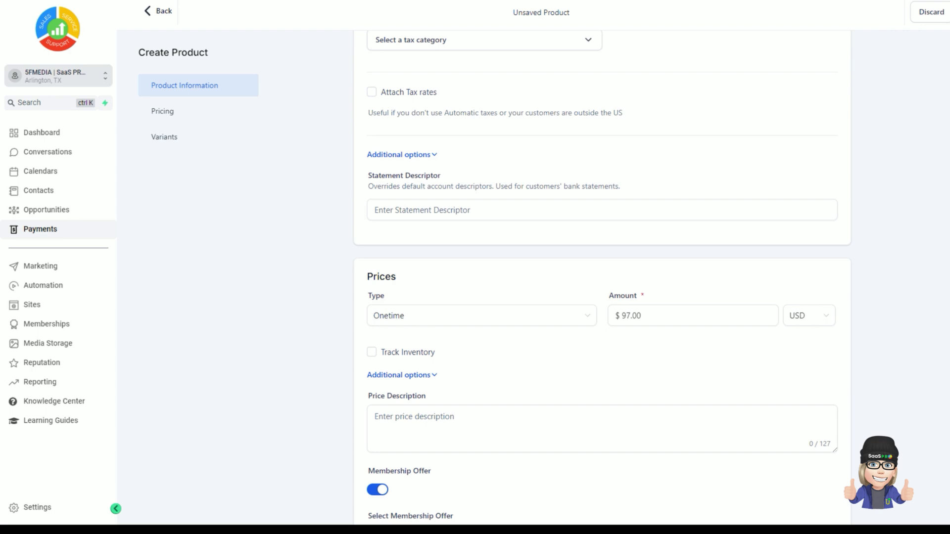
scroll(602, 277, down, 3)
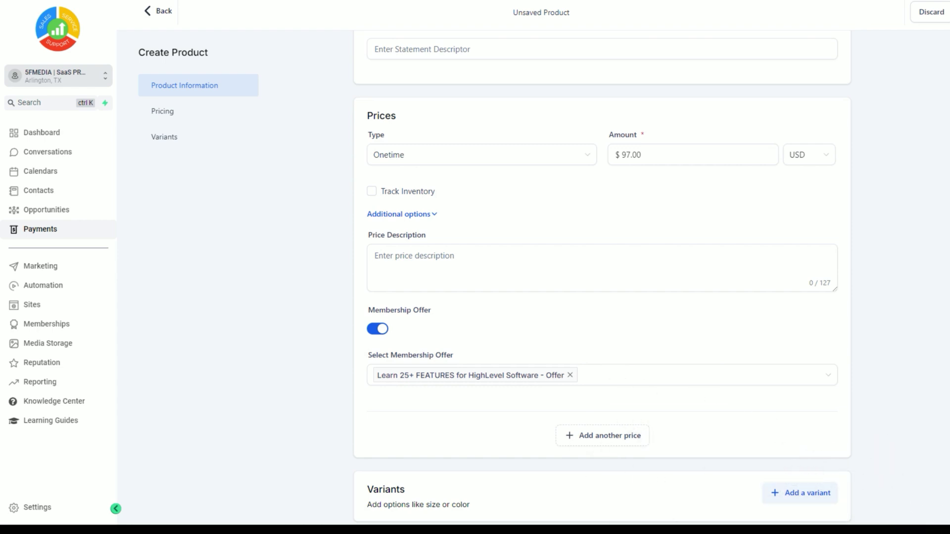
scroll(602, 277, up, 10)
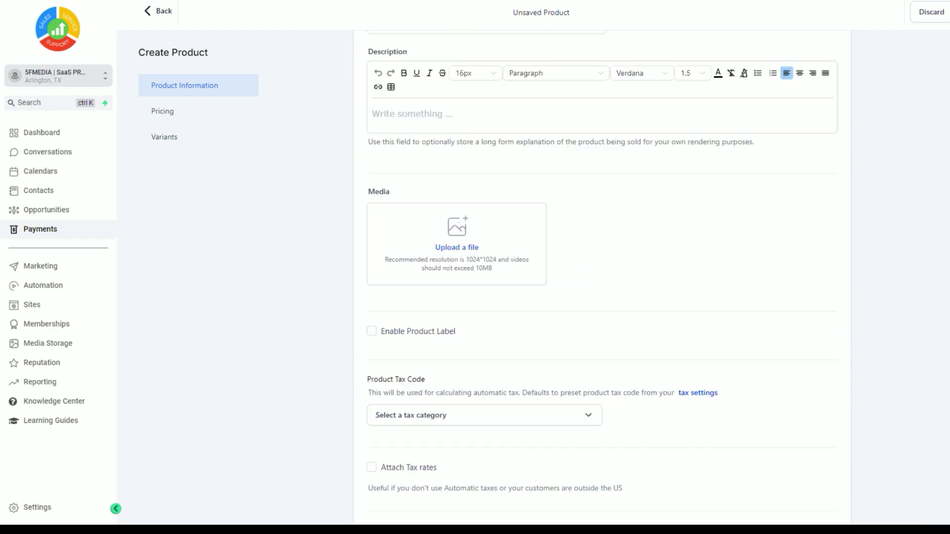
scroll(602, 277, down, 10)
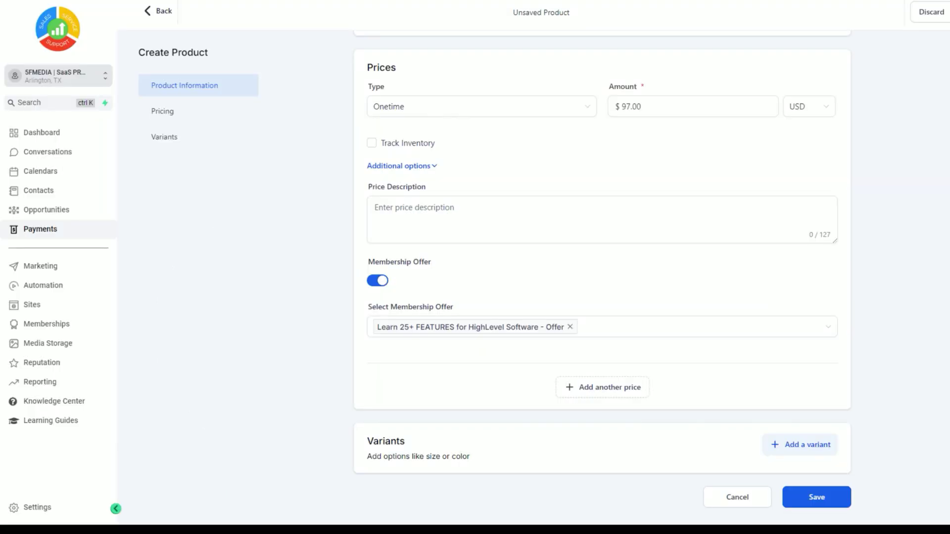
- Return to the PURCHASE Clone page editor, leave it discarding the unsaved changes, and show the funnel's PURCHASE step
scroll(601, 277, up, 15)
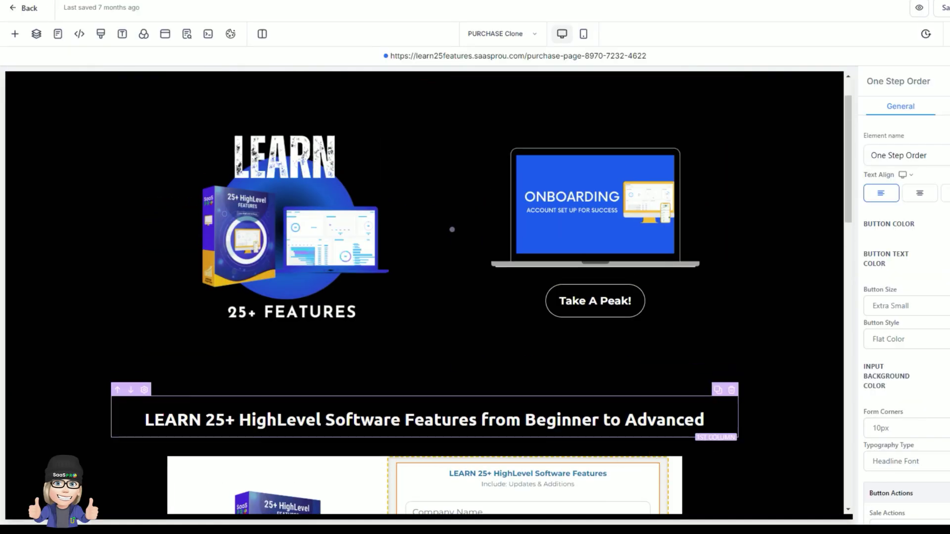
scroll(451, 229, down, 5)
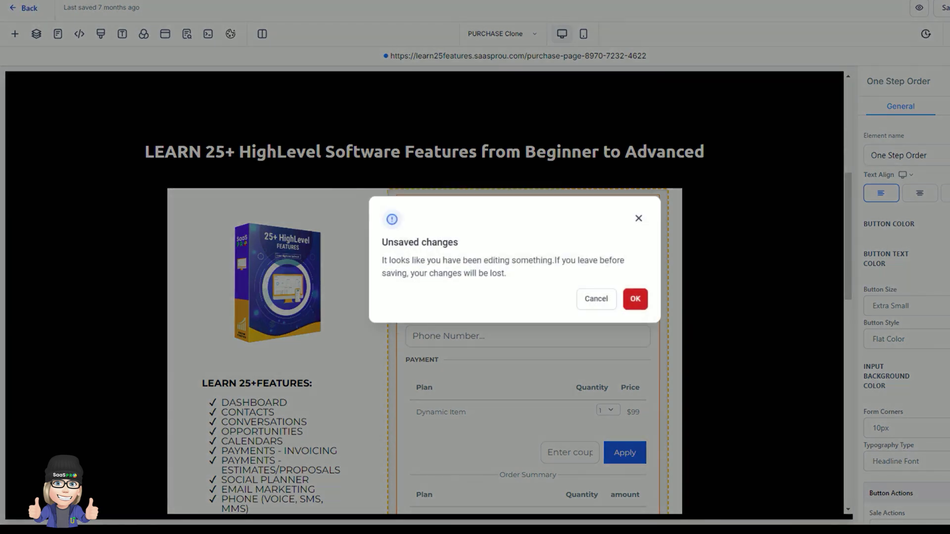
click(635, 299)
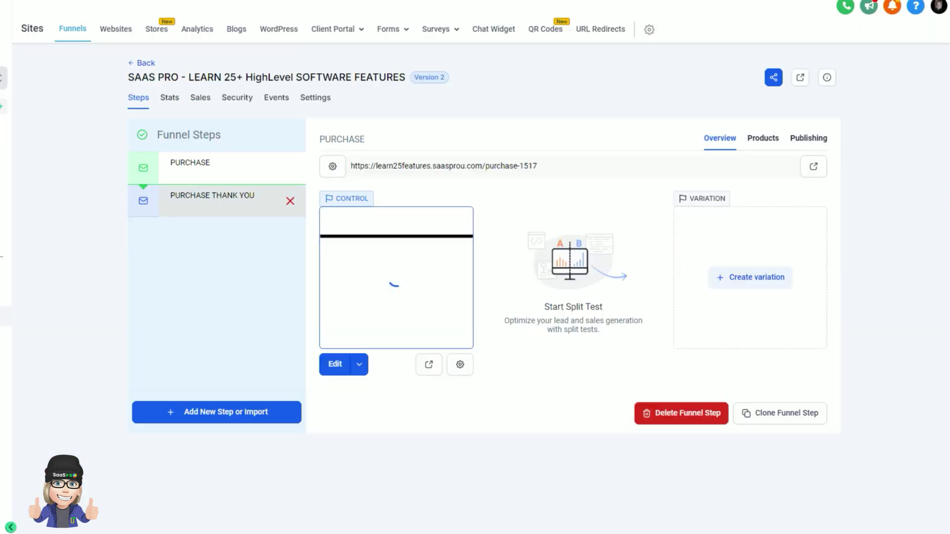
click(18, 200)
click(42, 164)
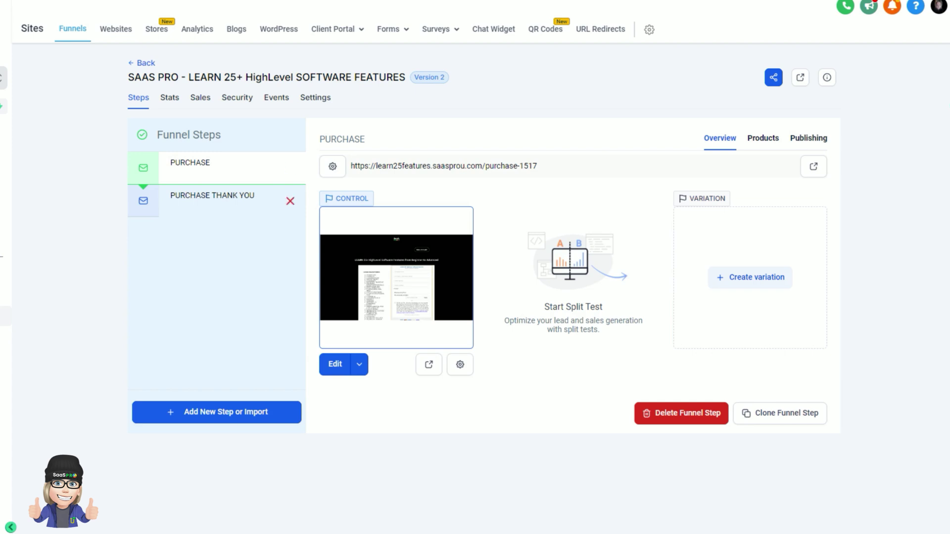
- View the PURCHASE THANK YOU step, then return to the PURCHASE step and start adding a product to it
click(212, 200)
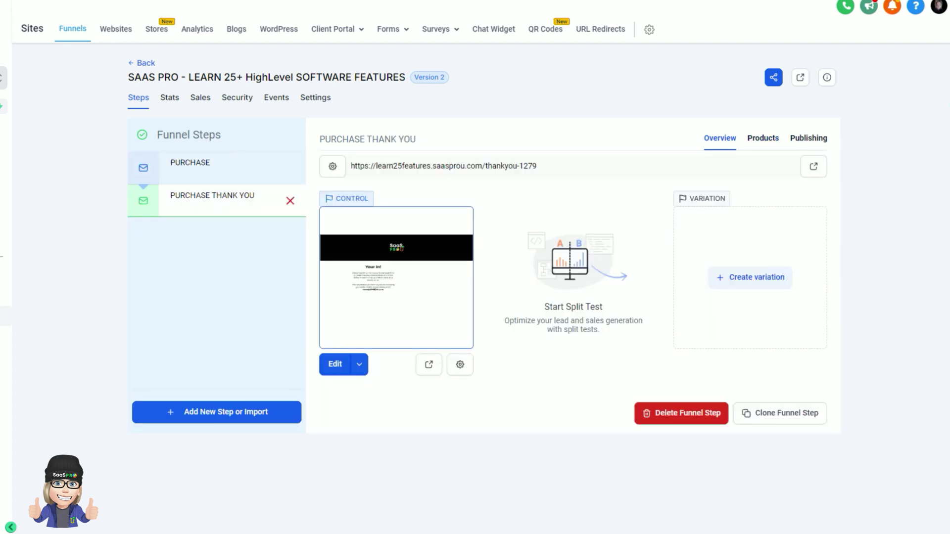
click(213, 167)
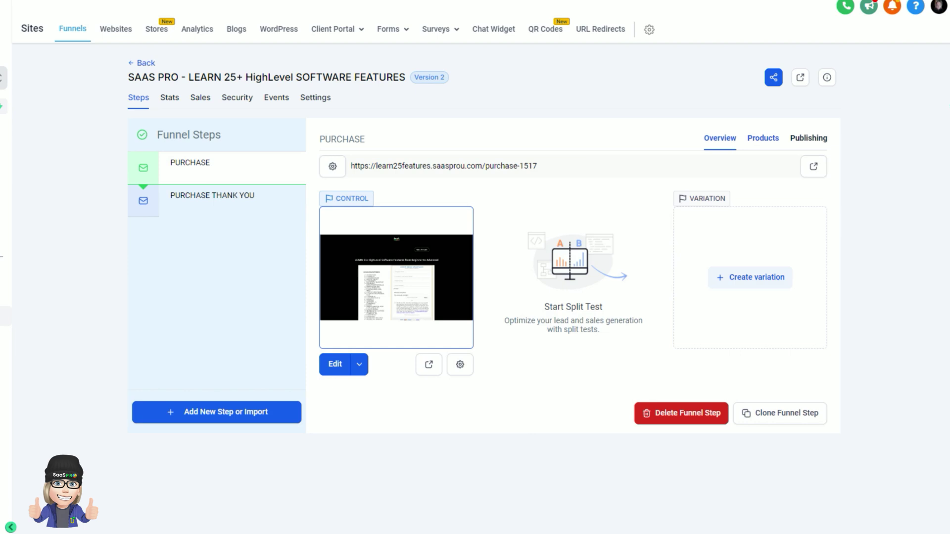
click(763, 138)
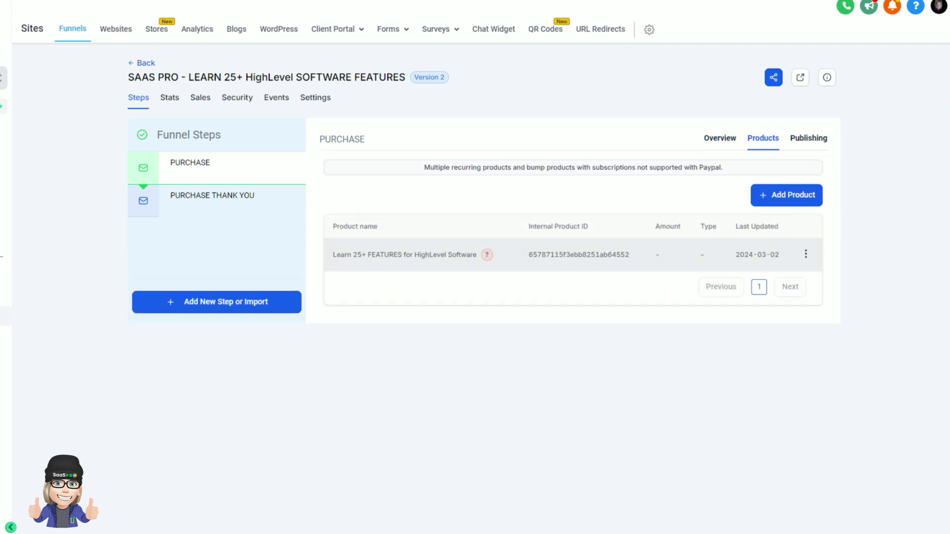
click(786, 195)
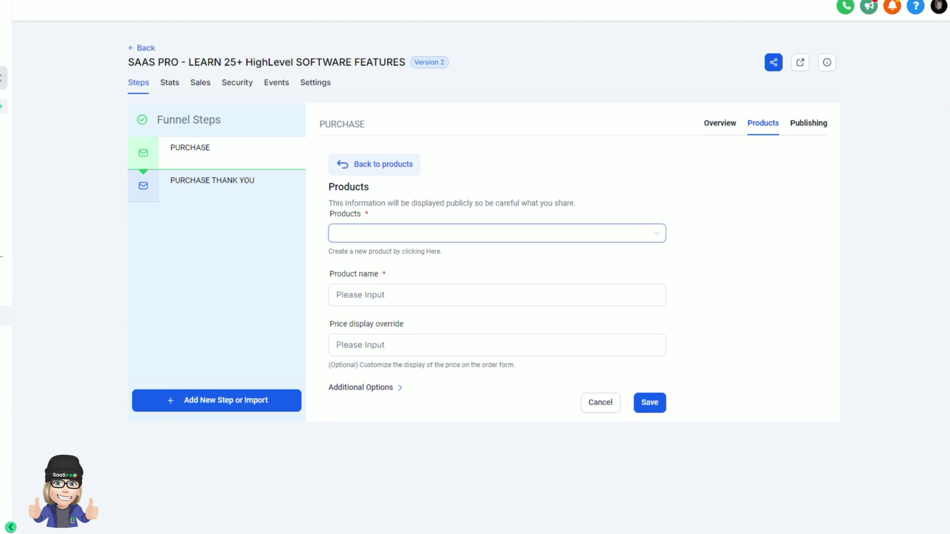
- Look through the available products and choose VIP - PRO LIFETIME ACCESS as the product
click(496, 233)
scroll(496, 317, down, 1)
scroll(497, 316, down, 3)
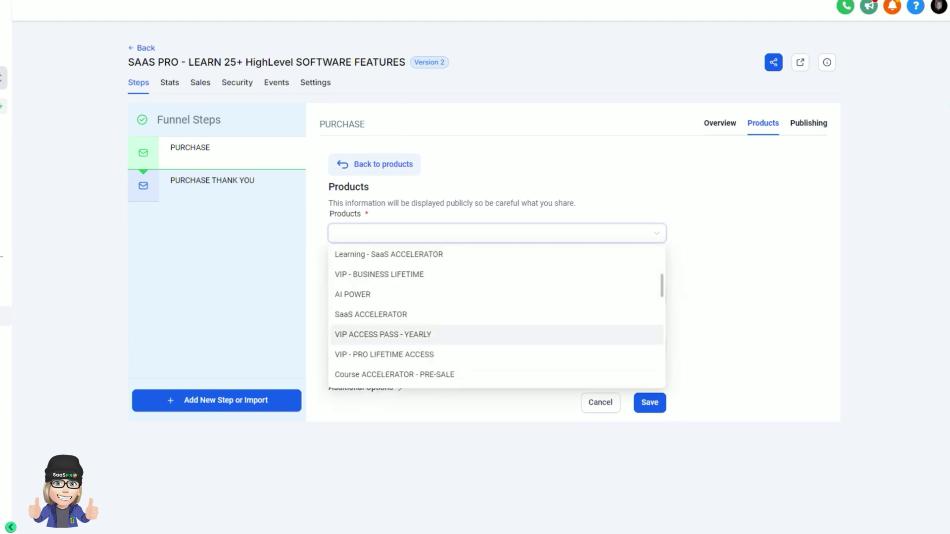
scroll(497, 335, down, 8)
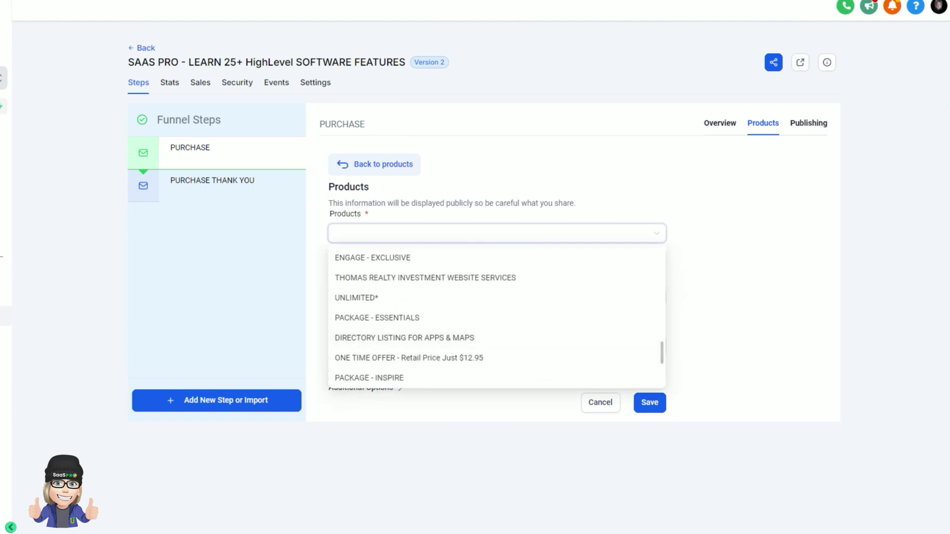
key(Escape)
click(496, 233)
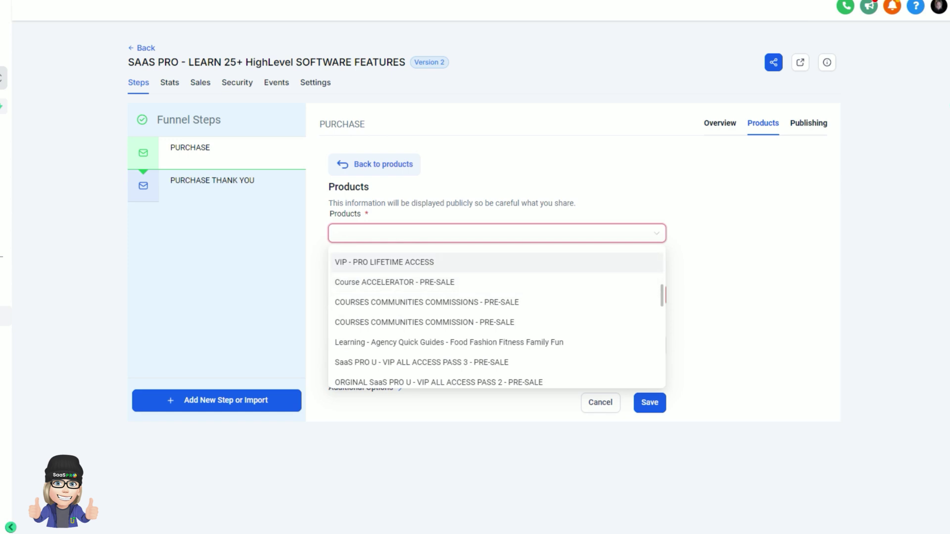
click(384, 262)
click(497, 293)
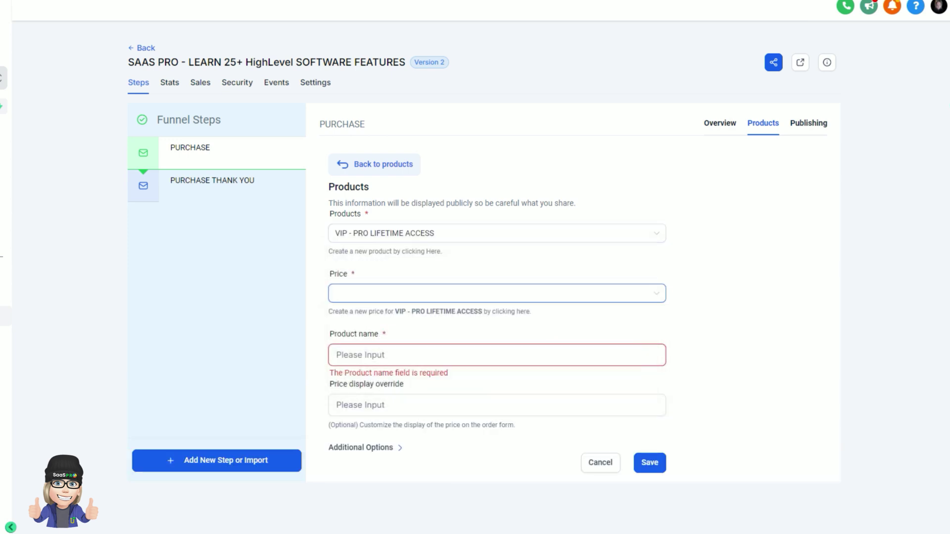
- Set the product to COURSES COMMUNITIES COMMISSION - PRE-SALE and choose its "COURSES COMMUNITIES COMMISSION - PRE-SALE @ 97" price
key(Escape)
click(336, 355)
click(336, 405)
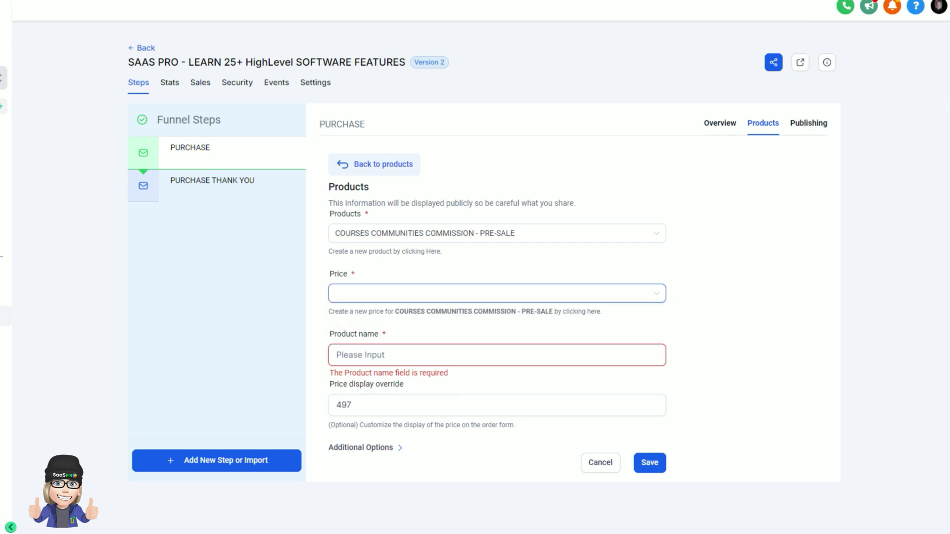
click(497, 293)
click(433, 317)
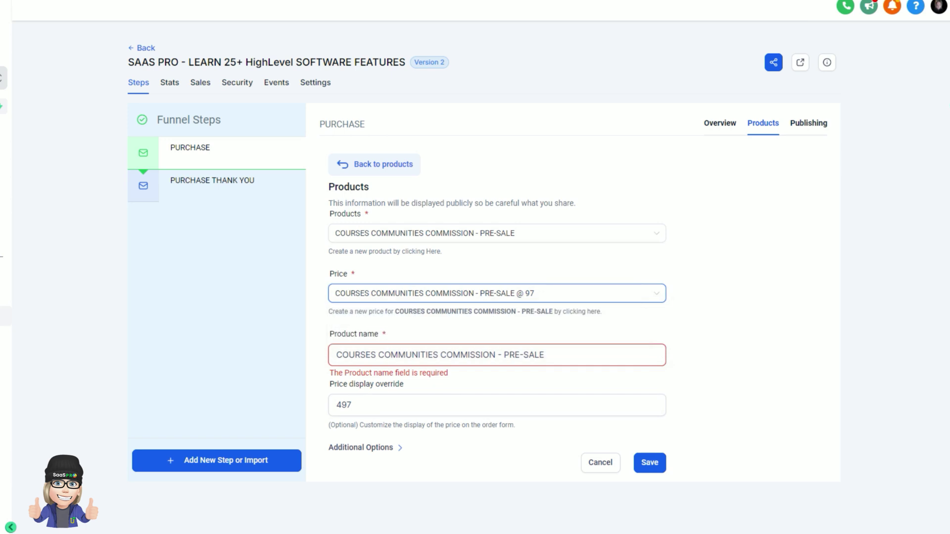
- Set the price display override to $97 and save the product to the PURCHASE step
drag(352, 405, 335, 405)
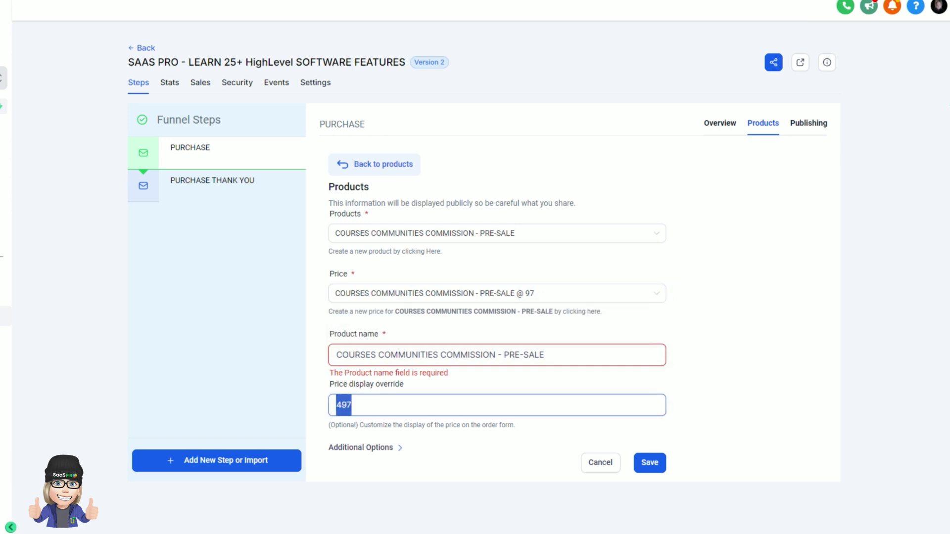
text($97)
click(361, 354)
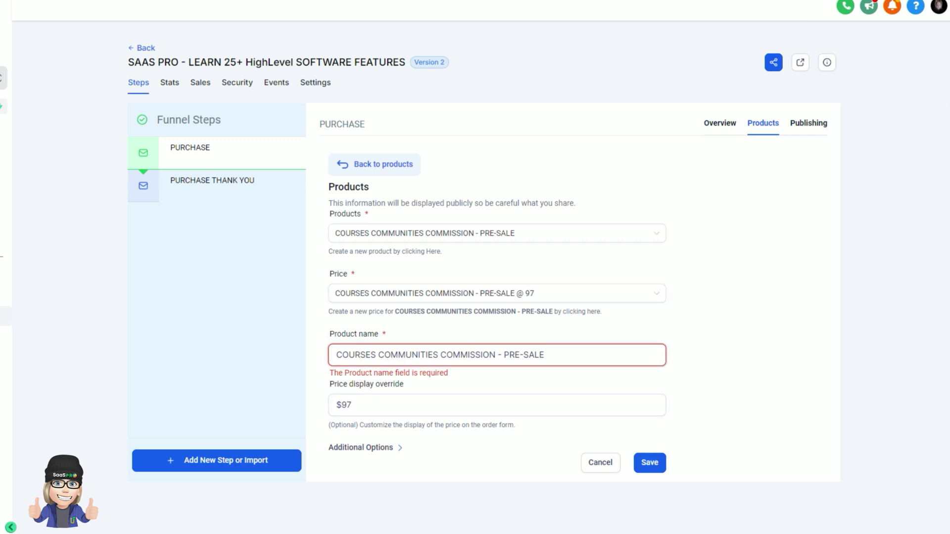
click(649, 462)
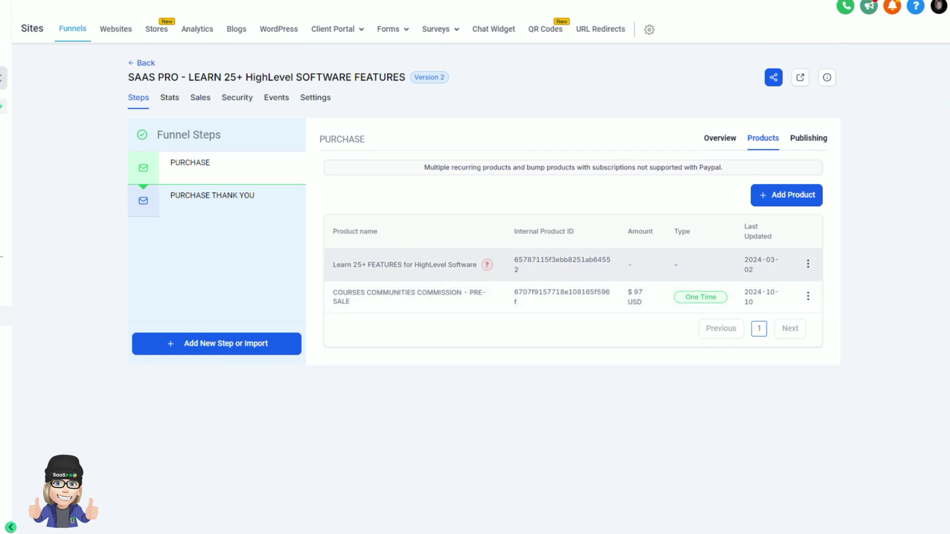
- Delete the "Learn 25+ FEATURES for HighLevel Software" product from the PURCHASE step, entering DELETE as confirmation
click(808, 264)
click(809, 243)
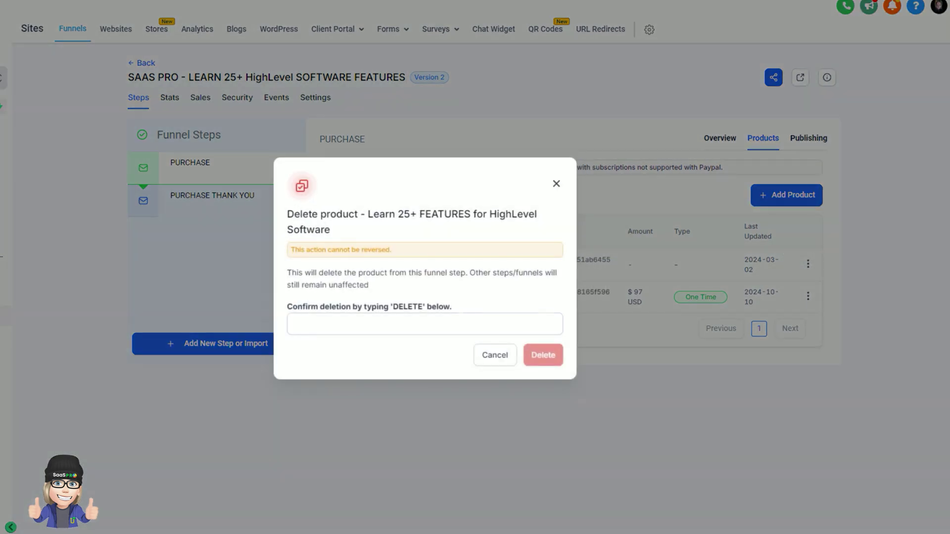
click(425, 324)
text(DELETE)
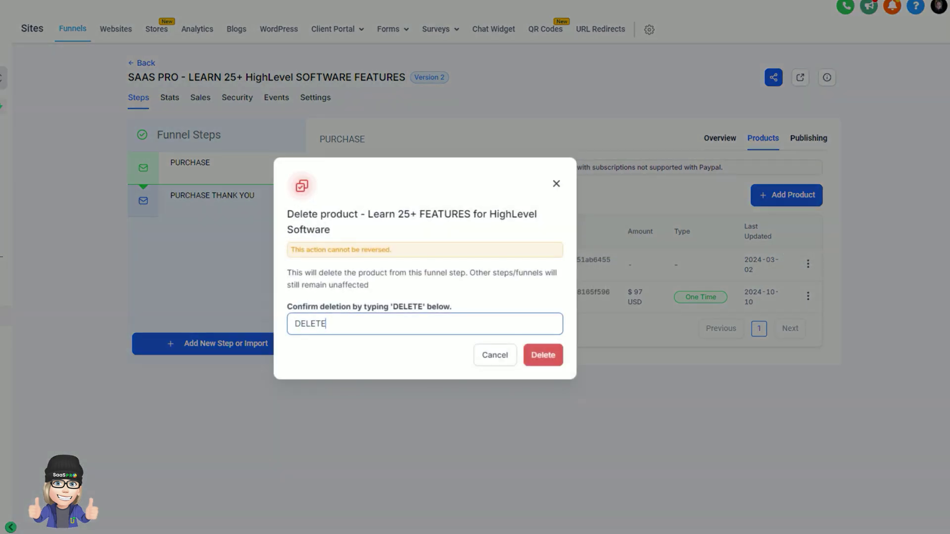
click(529, 356)
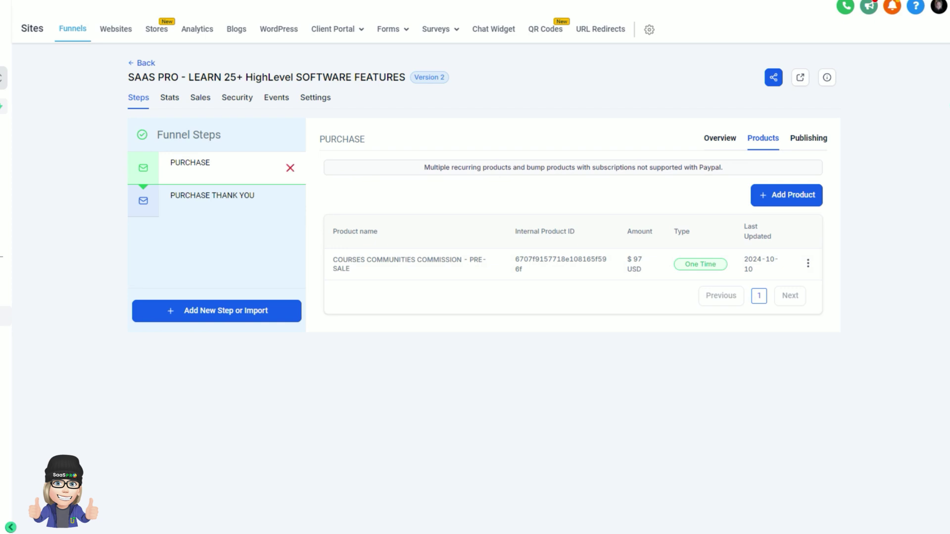
- Open the PURCHASE step's page in the editor and look over its order form
click(223, 168)
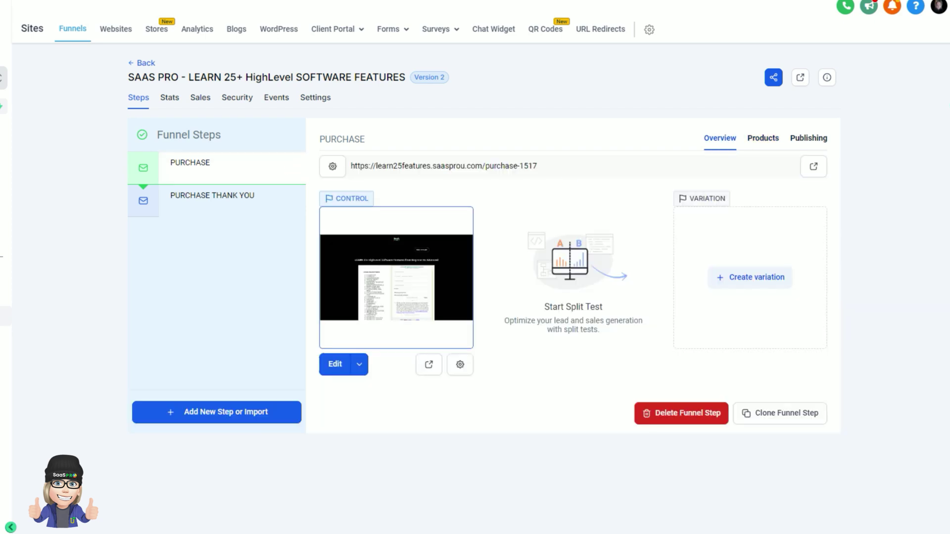
click(335, 364)
scroll(284, 339, down, 7)
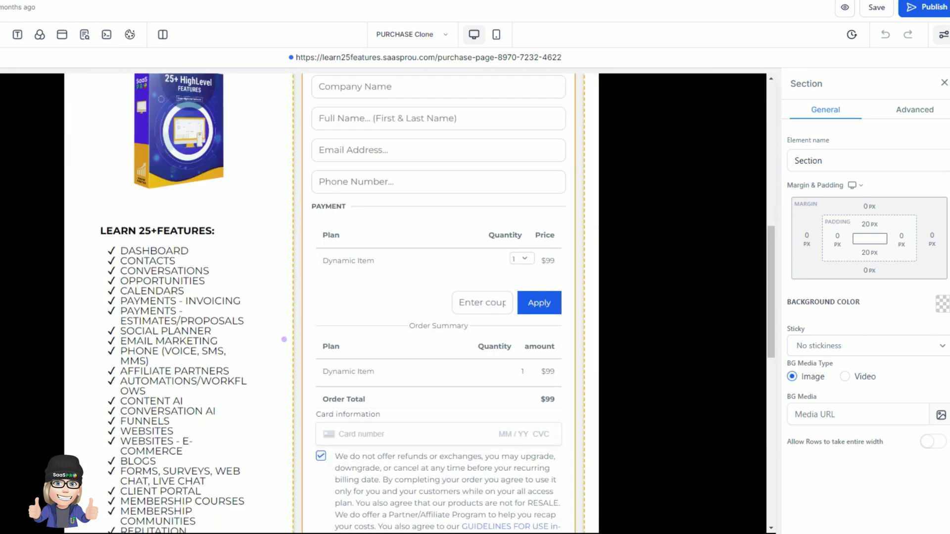
scroll(384, 302, up, 3)
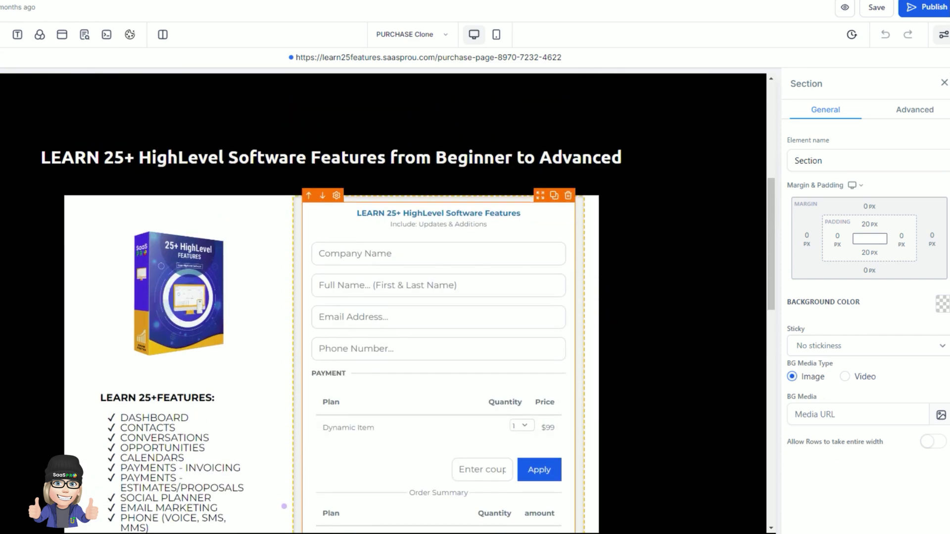
scroll(384, 302, down, 3)
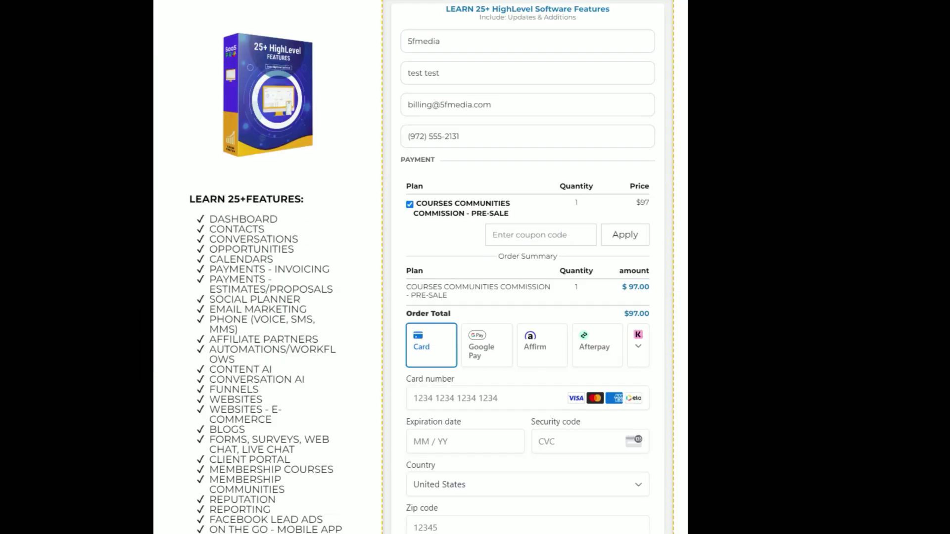
- Review the previewed purchase page's order form, including the product, coupon code field, payment methods and terms checkbox
scroll(475, 267, down, 6)
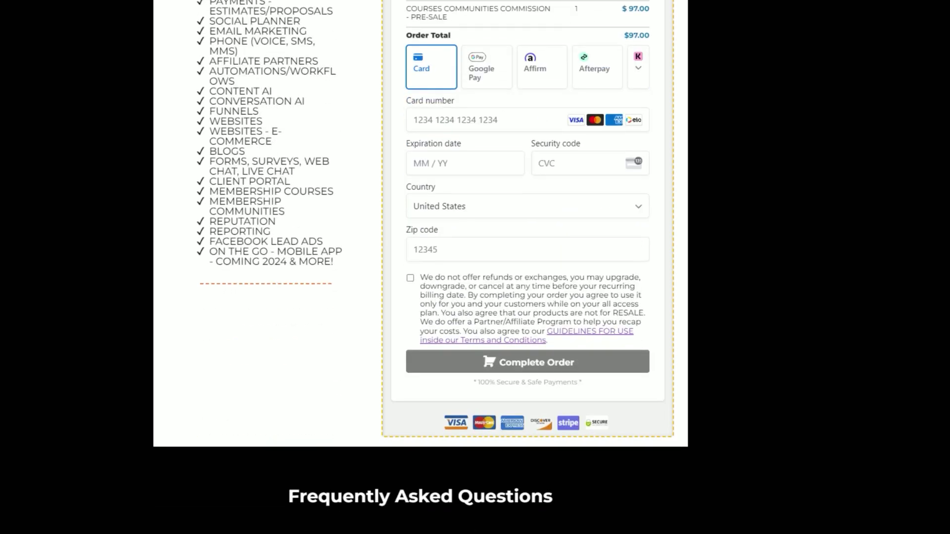
scroll(475, 267, up, 6)
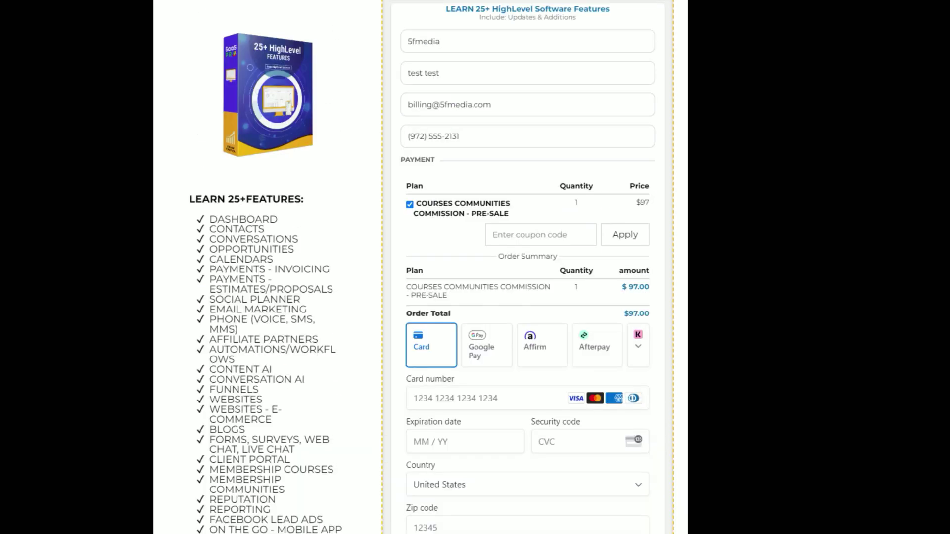
scroll(475, 267, up, 1)
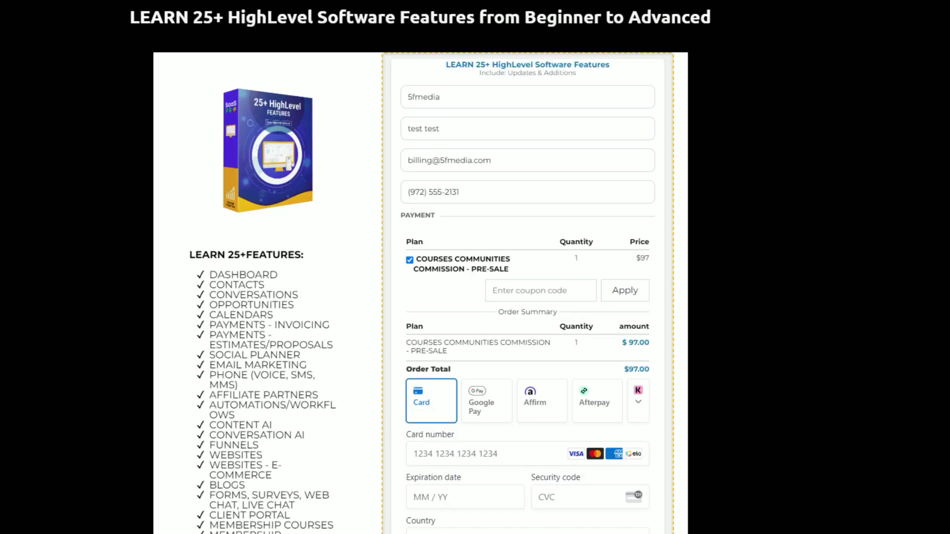
drag(492, 291, 520, 291)
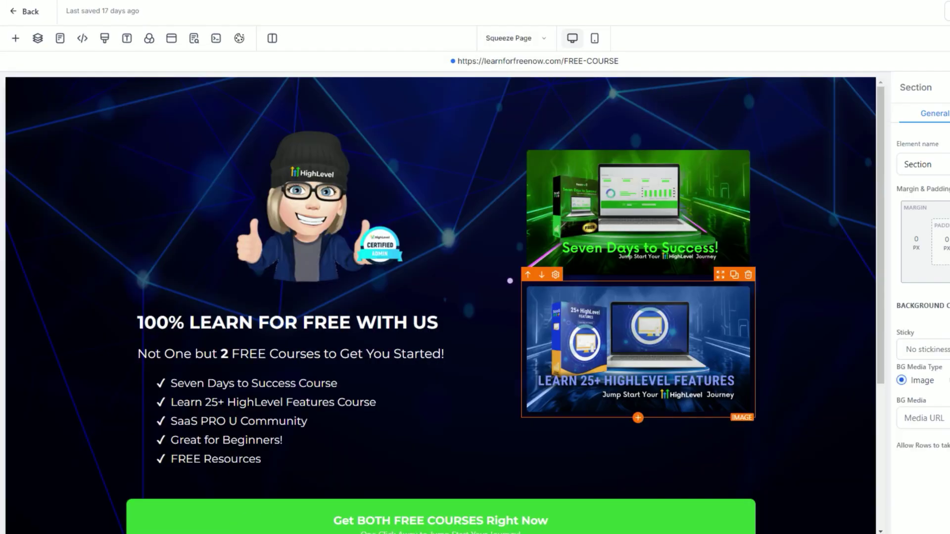
- Examine the FREE-COURSE Squeeze Page, its "Get BOTH FREE COURSES Right Now" button and the LEARN FOR FREE popup form
scroll(436, 302, down, 5)
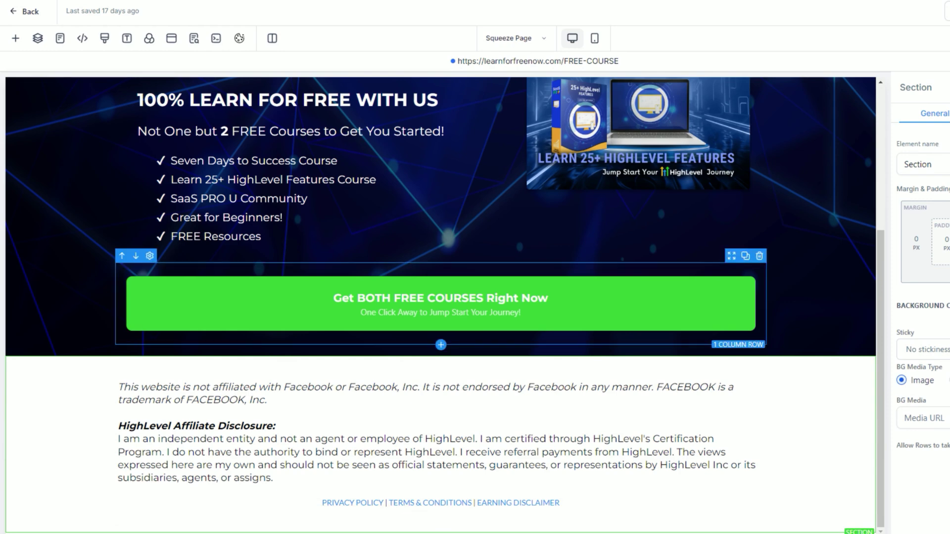
click(172, 39)
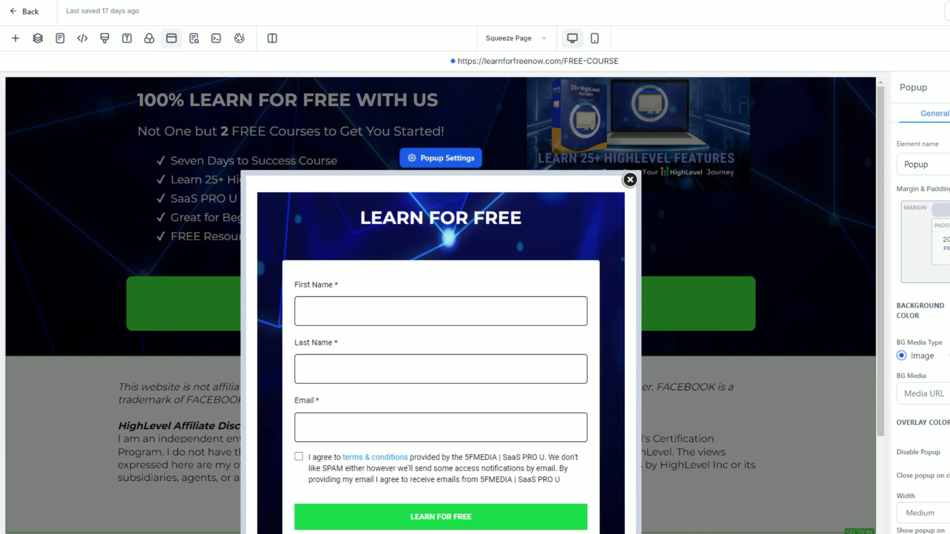
click(630, 180)
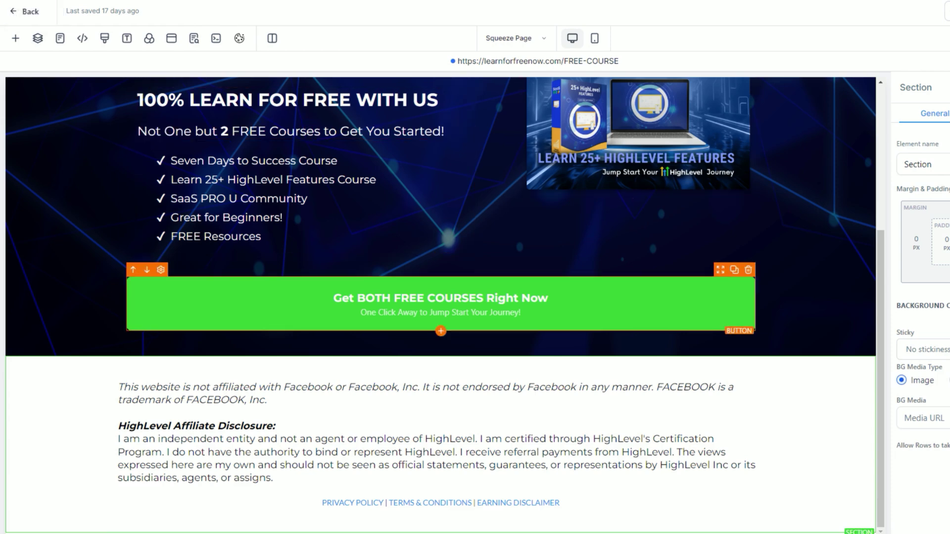
scroll(440, 303, up, 3)
scroll(440, 303, up, 2)
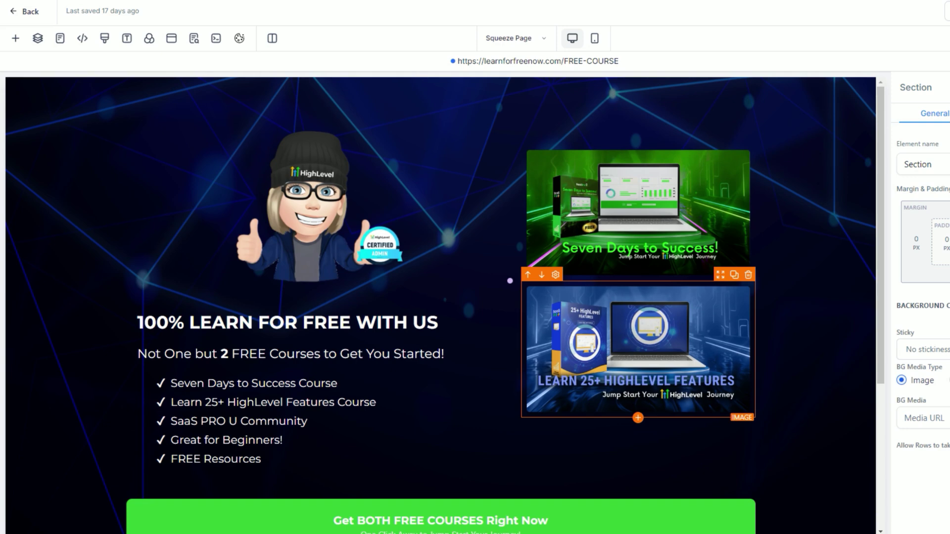
scroll(510, 280, down, 3)
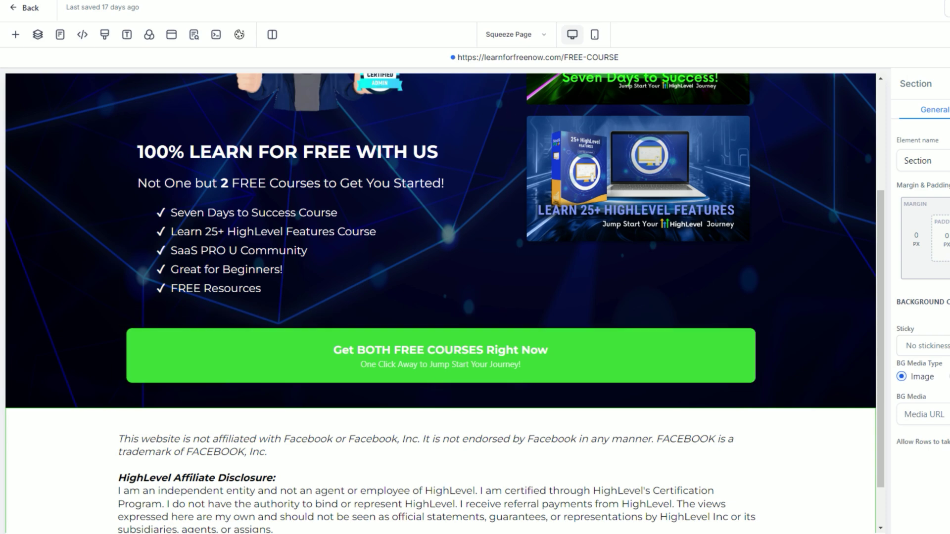
- Add a Form element below the "Learn 25+ HighLevel Features" image and assign it the SAAS PRO U "LEARN FOR FREE" form
click(15, 34)
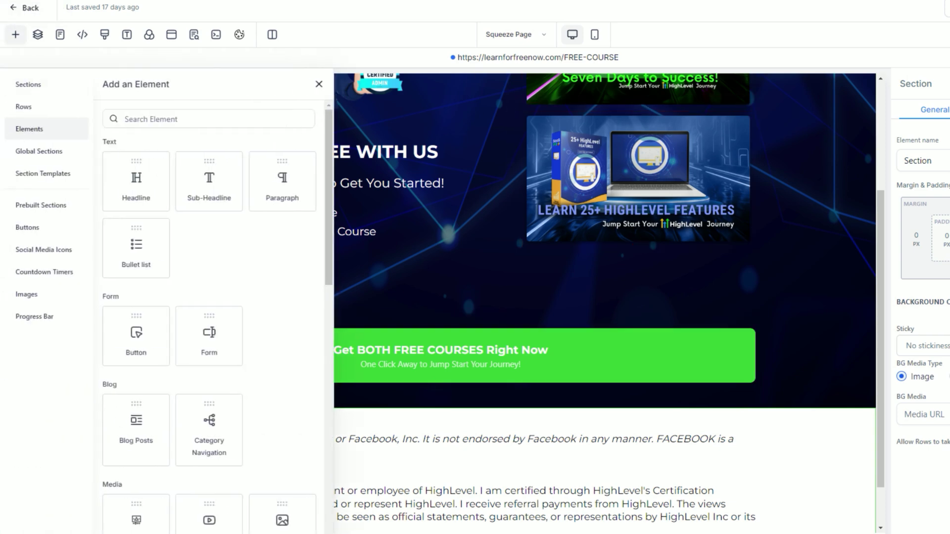
scroll(213, 321, down, 1)
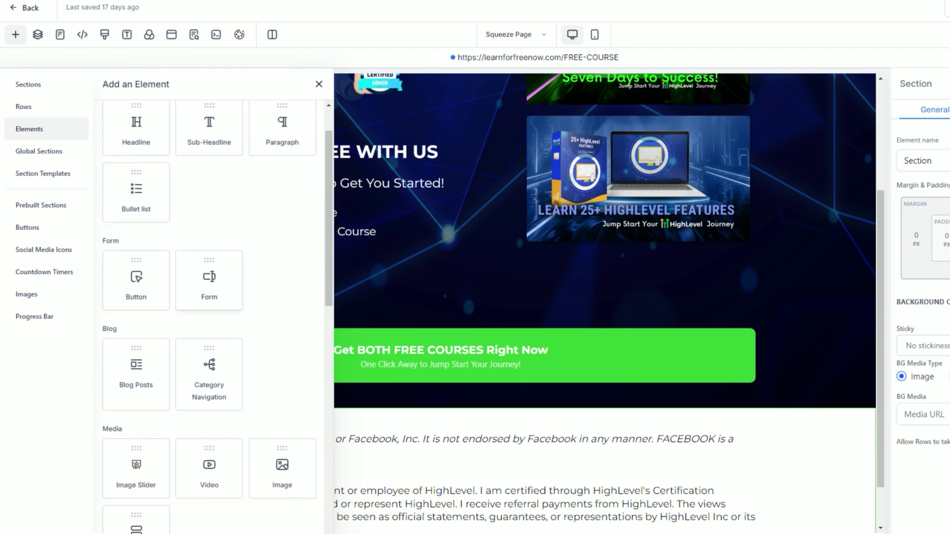
click(208, 282)
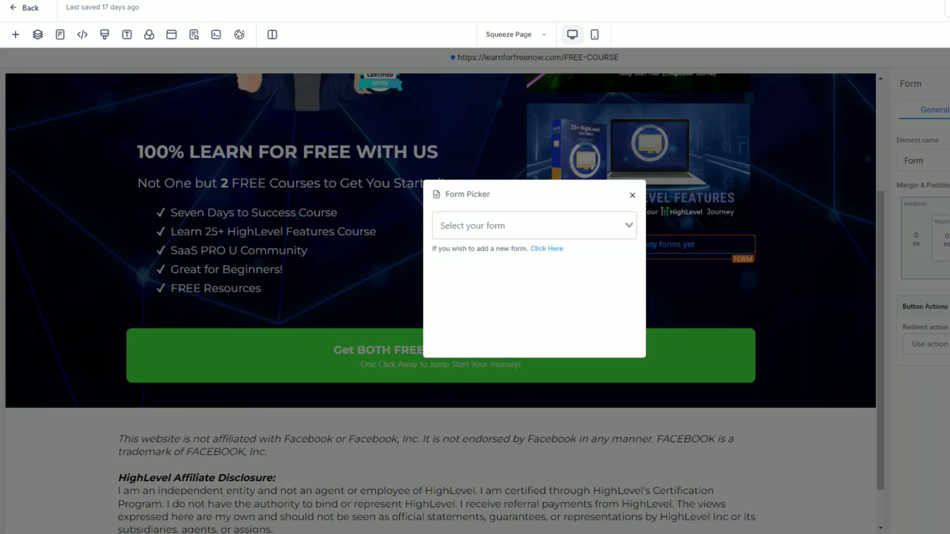
click(527, 226)
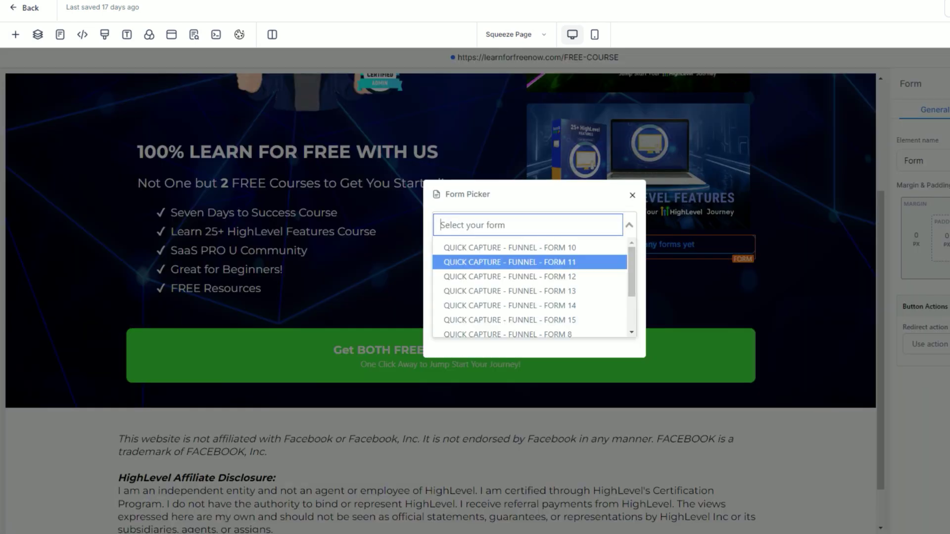
scroll(529, 292, down, 2)
scroll(530, 292, down, 2)
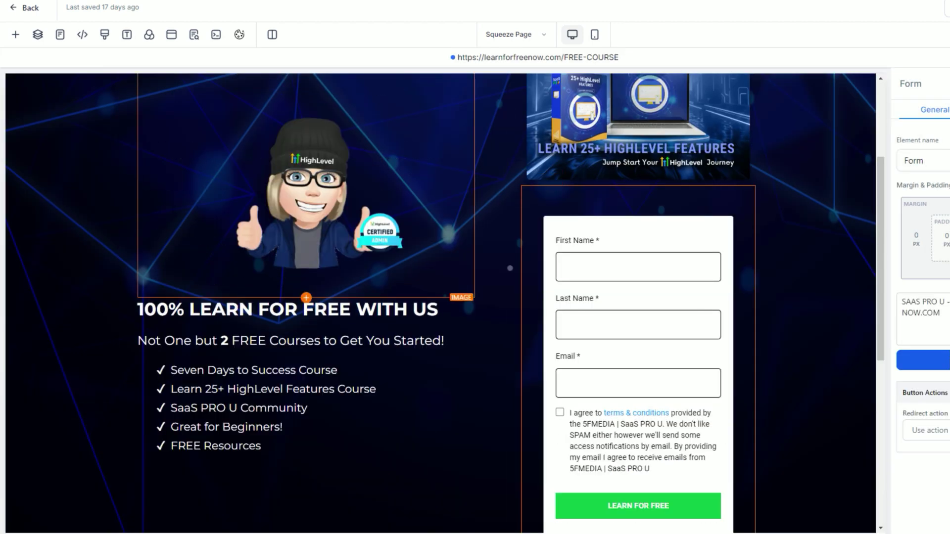
scroll(440, 303, down, 4)
scroll(441, 303, up, 4)
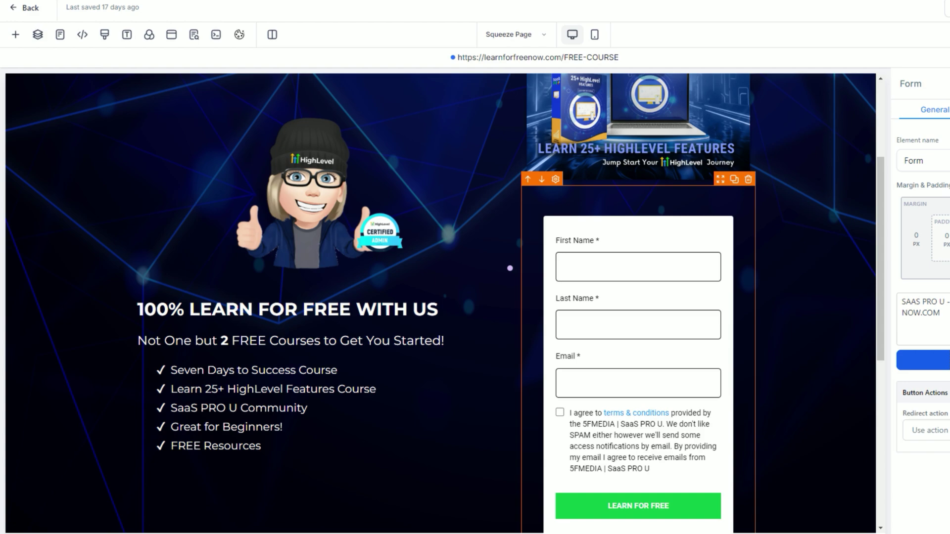
- Inspect the LEARN FOR FREE workflow's Form Submitted trigger and its form filter, leaving the settings as they are
click(509, 268)
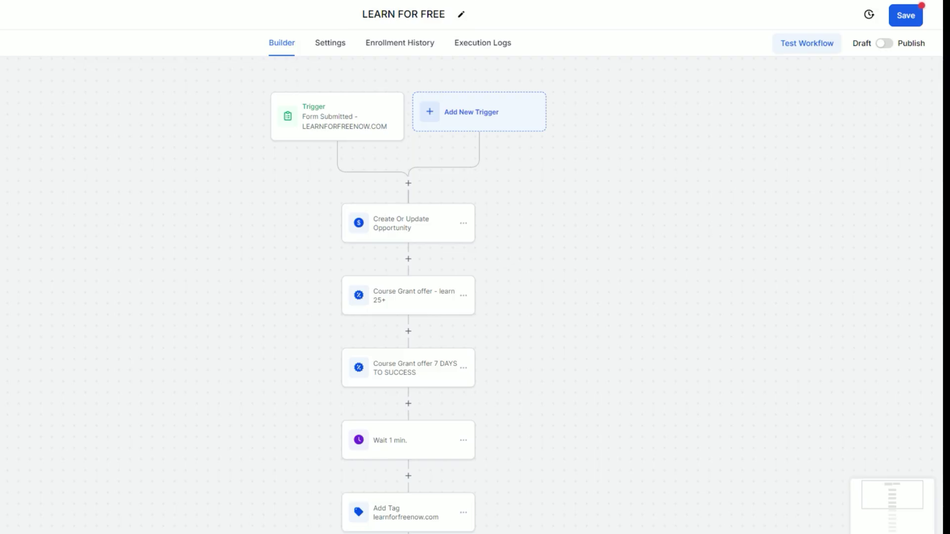
click(337, 116)
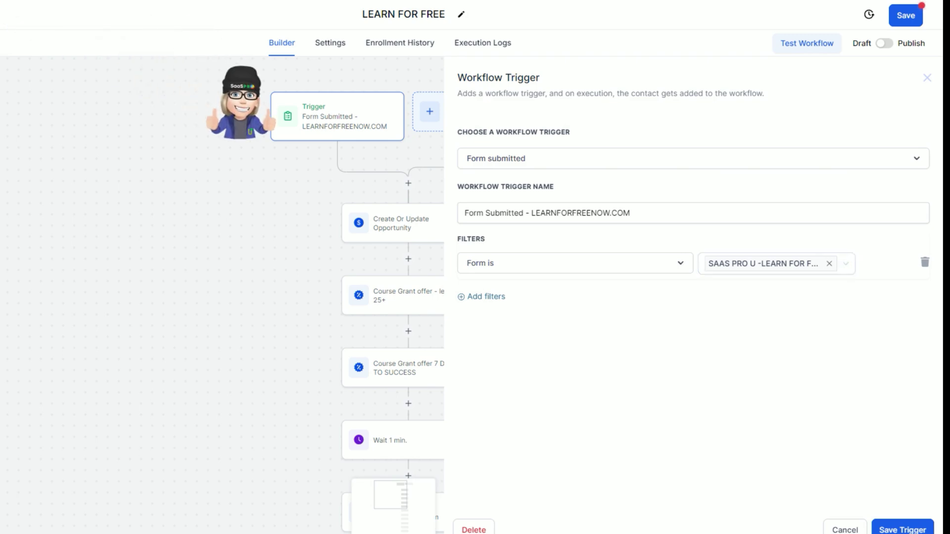
key(Escape)
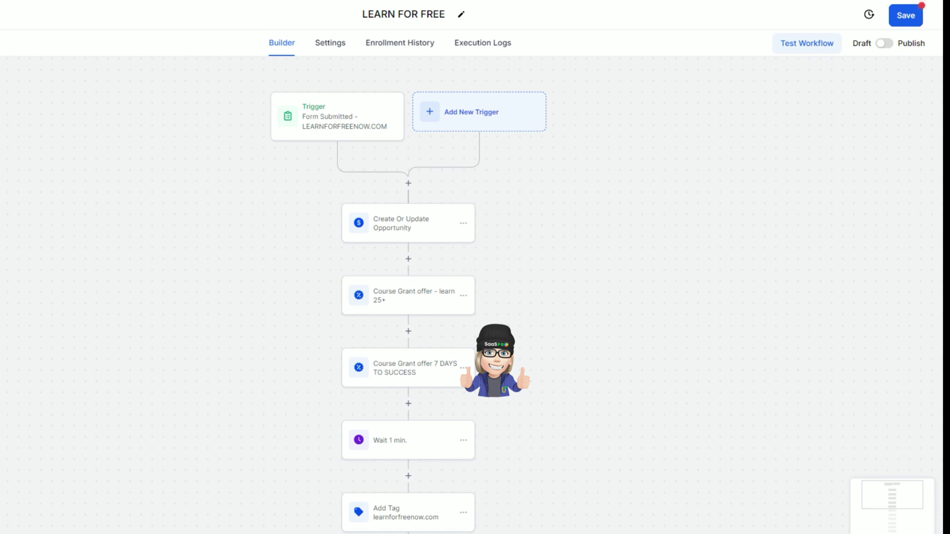
- Review the LEARN FOR FREE workflow's action sequence, including the course offer grants, waits, tag, access email and group access
scroll(408, 297, down, 1)
scroll(408, 297, down, 3)
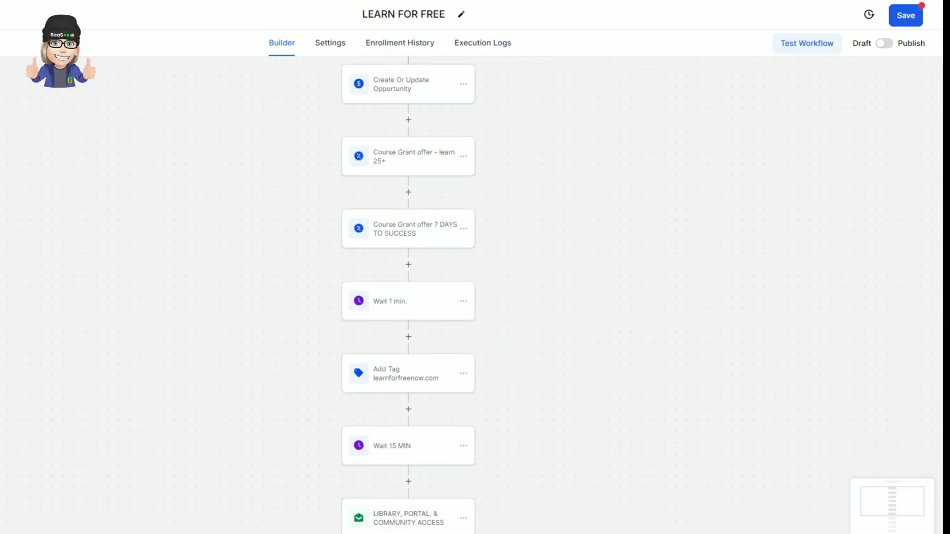
scroll(408, 297, down, 2)
scroll(408, 297, down, 1)
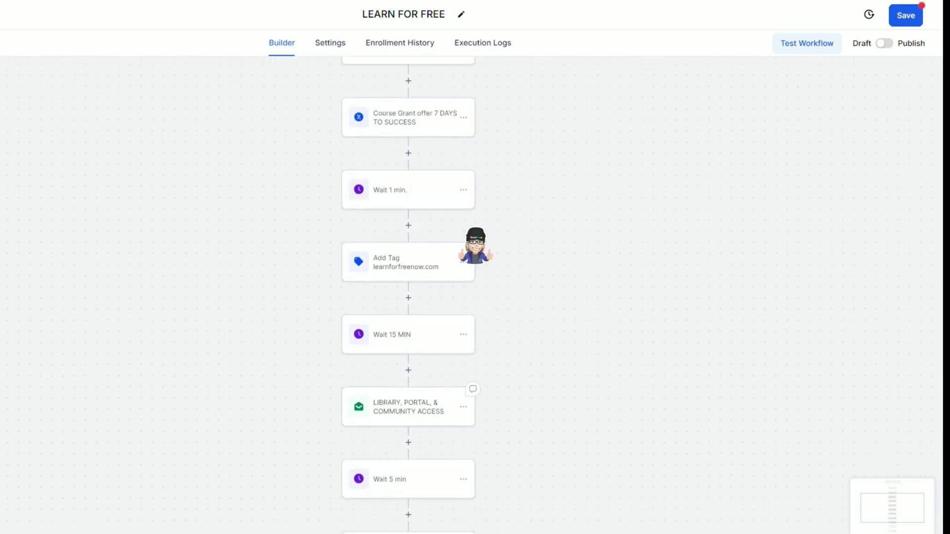
scroll(408, 297, down, 6)
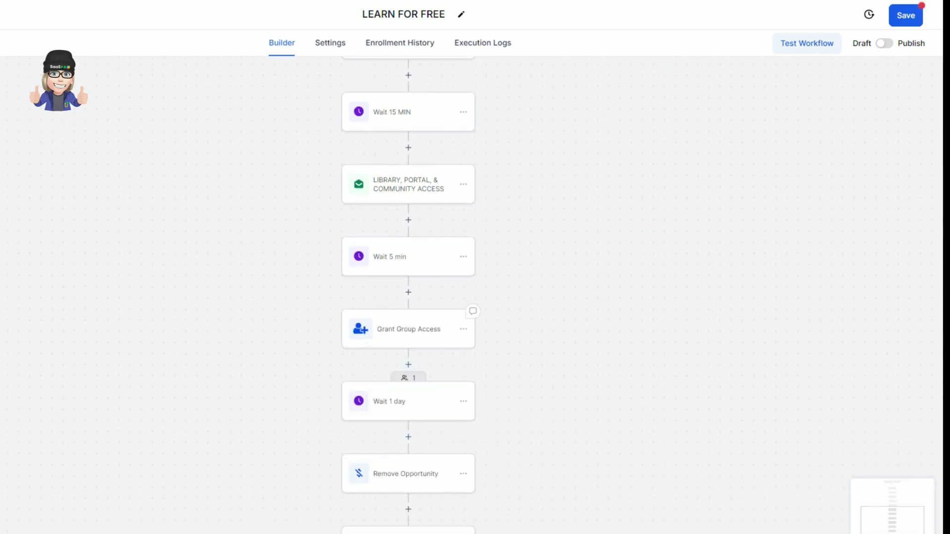
scroll(409, 297, down, 2)
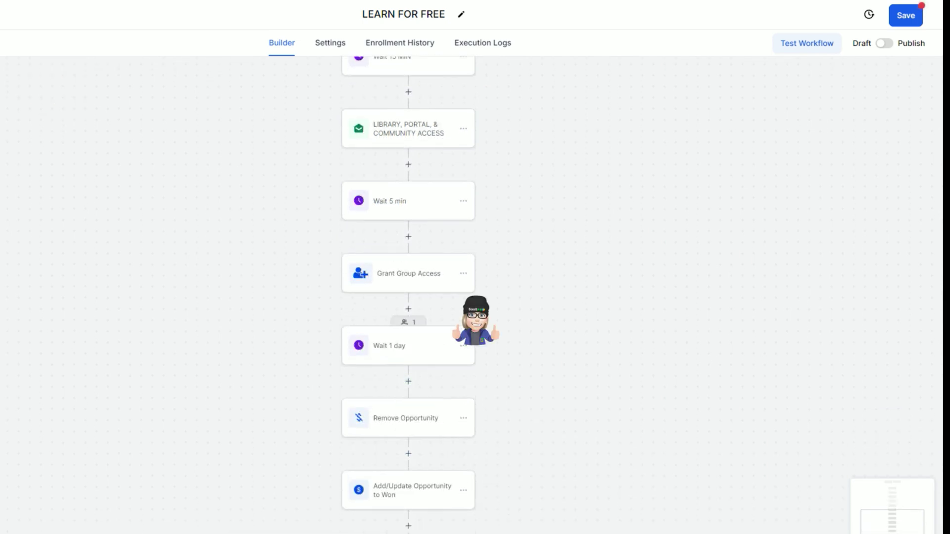
scroll(408, 297, up, 4)
scroll(408, 297, up, 10)
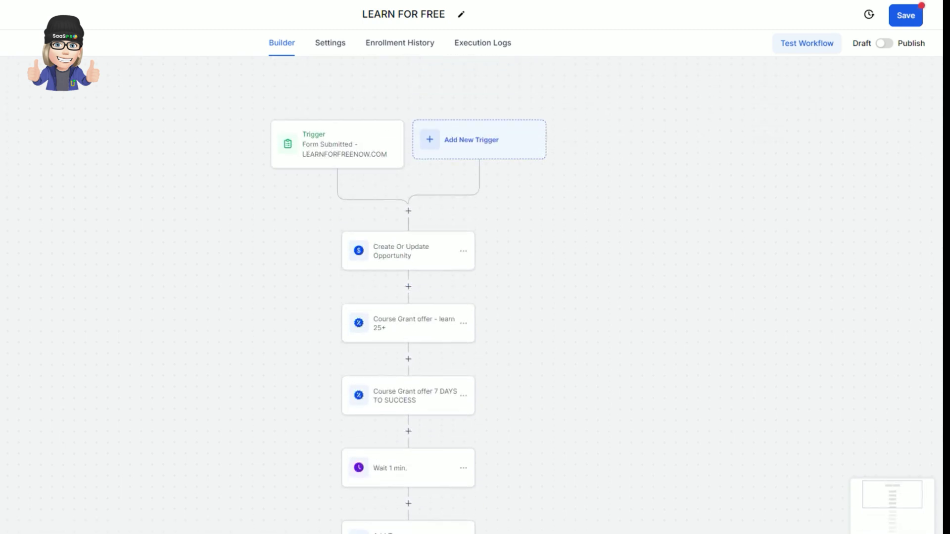
- Browse the available workflow triggers for a new trigger, examining those in the Courses and Payments categories
click(471, 140)
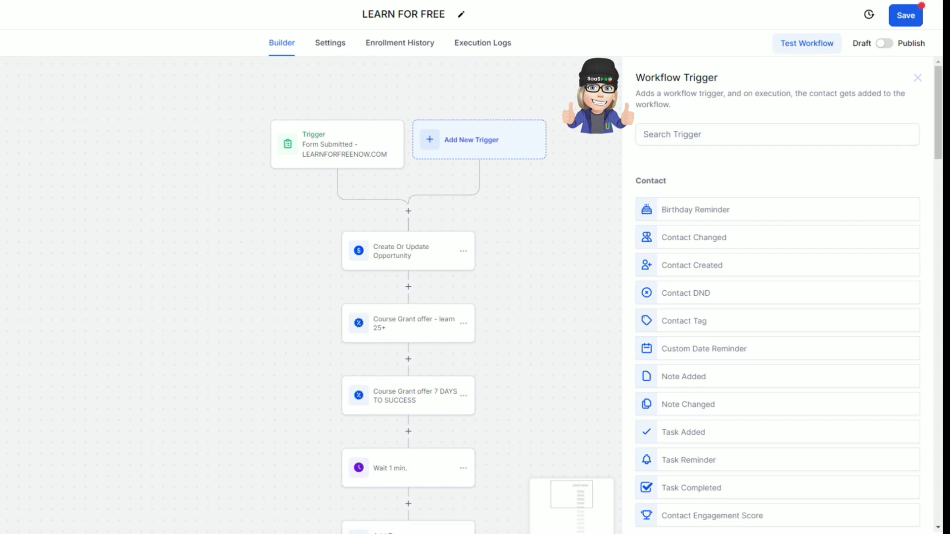
scroll(777, 297, down, 20)
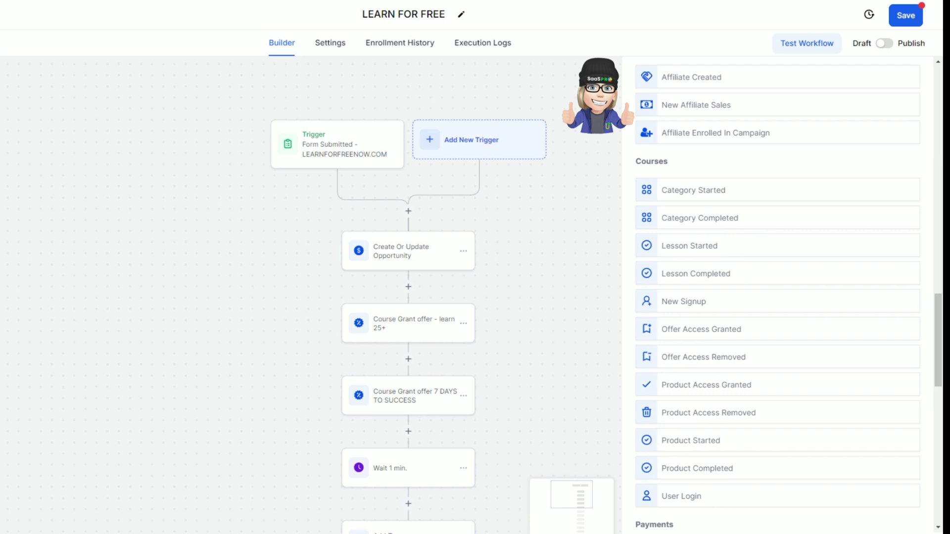
scroll(777, 297, down, 1)
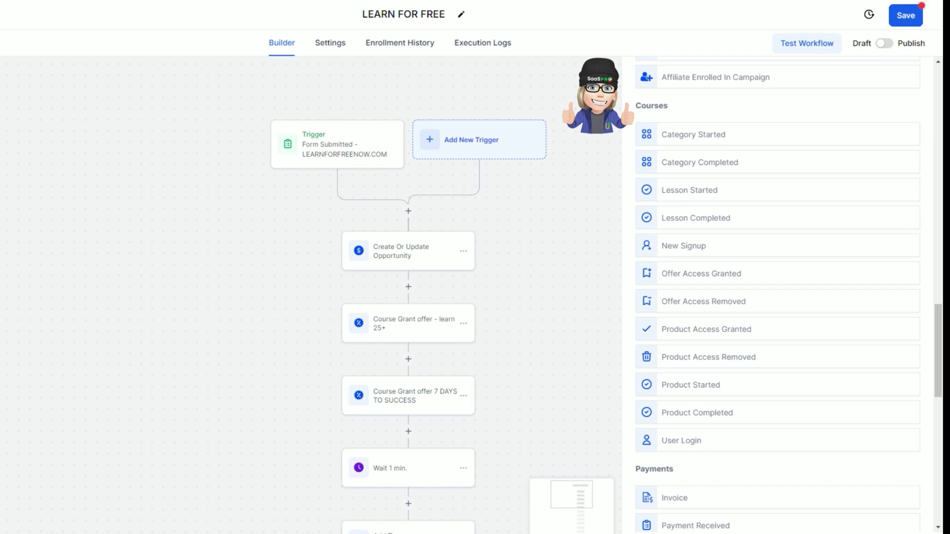
scroll(777, 297, down, 5)
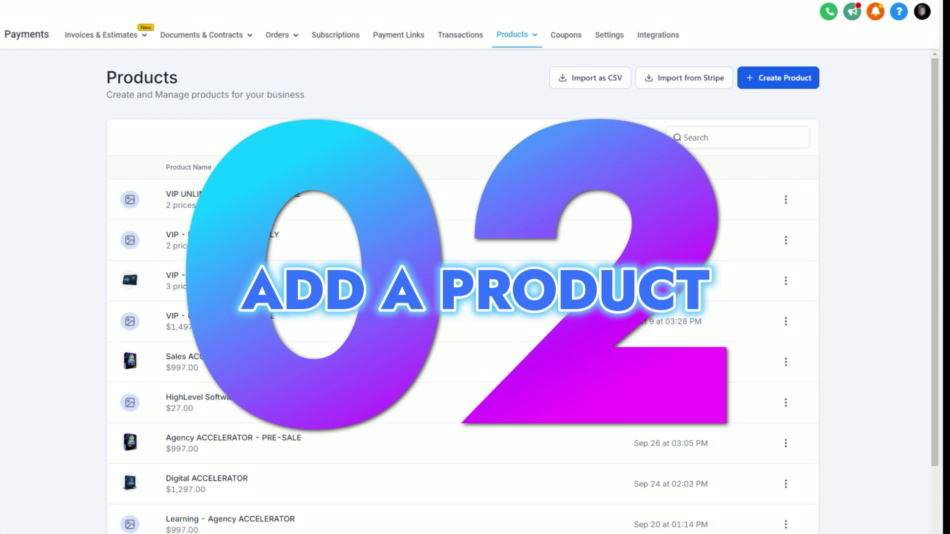
- Start creating a new product in Payments and exclude it from the online store
click(778, 77)
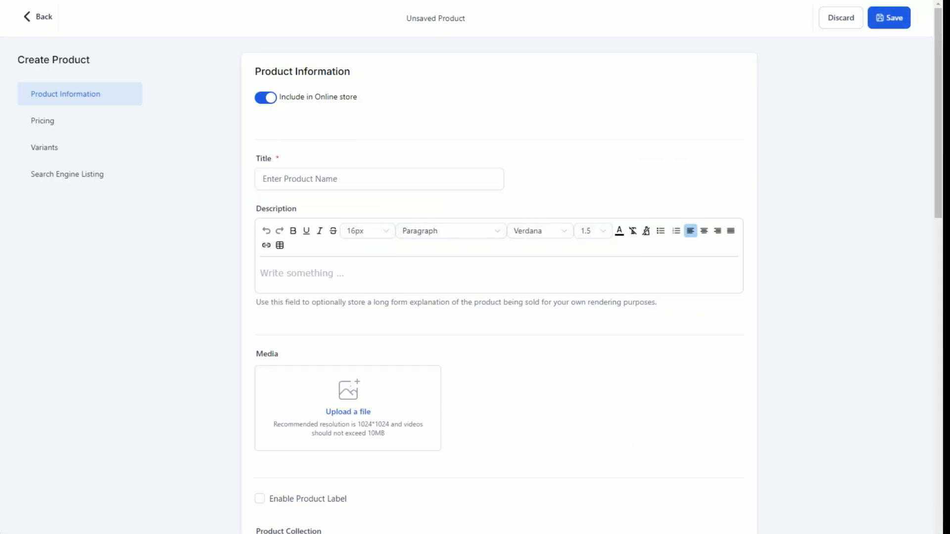
scroll(498, 297, down, 6)
scroll(499, 297, up, 6)
click(265, 98)
- Expand the additional options of the new product's one-time price and look over them
scroll(499, 297, down, 8)
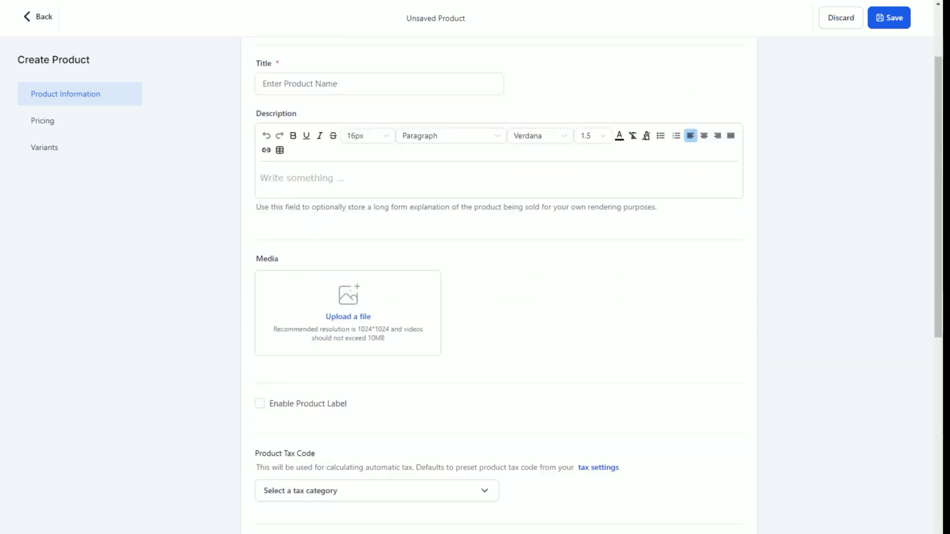
scroll(499, 297, down, 2)
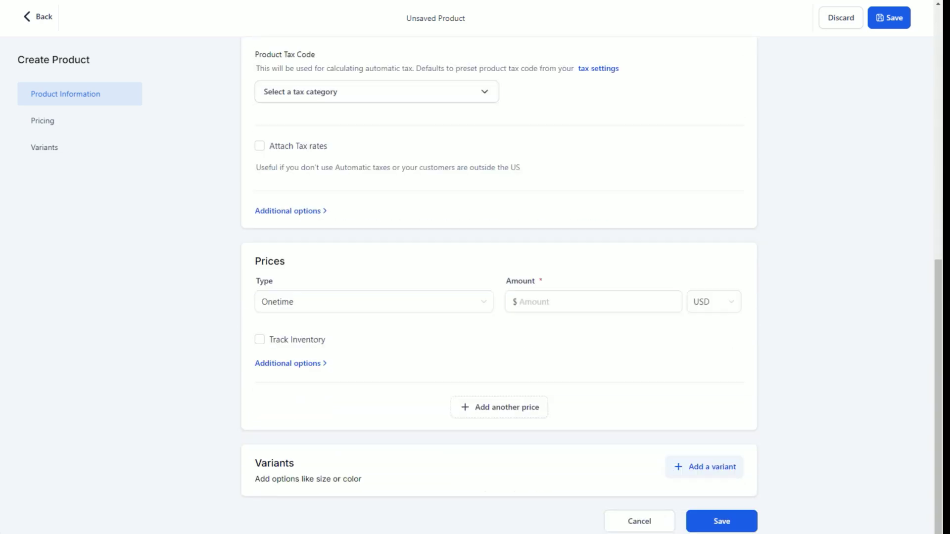
click(290, 363)
scroll(498, 297, down, 3)
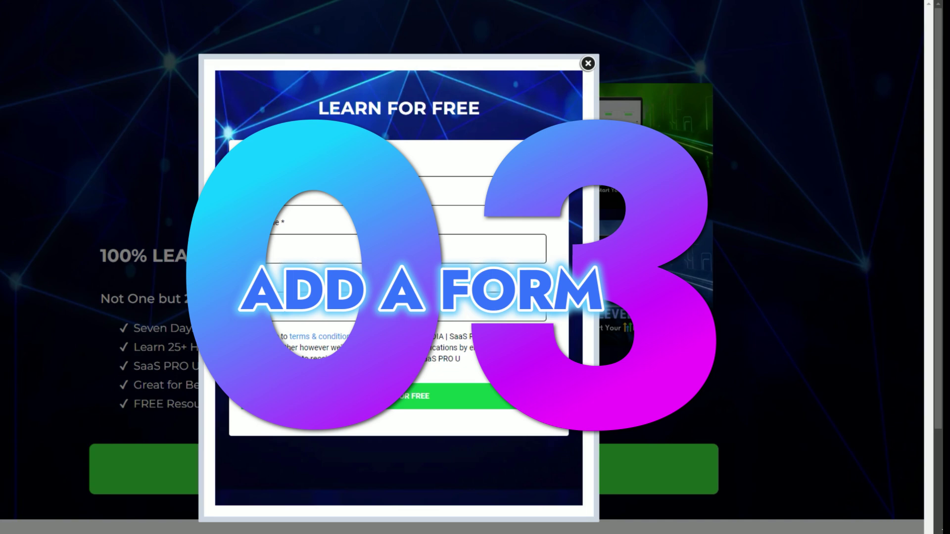
- Close the LEARN FOR FREE popup form on the free courses page
key(Escape)
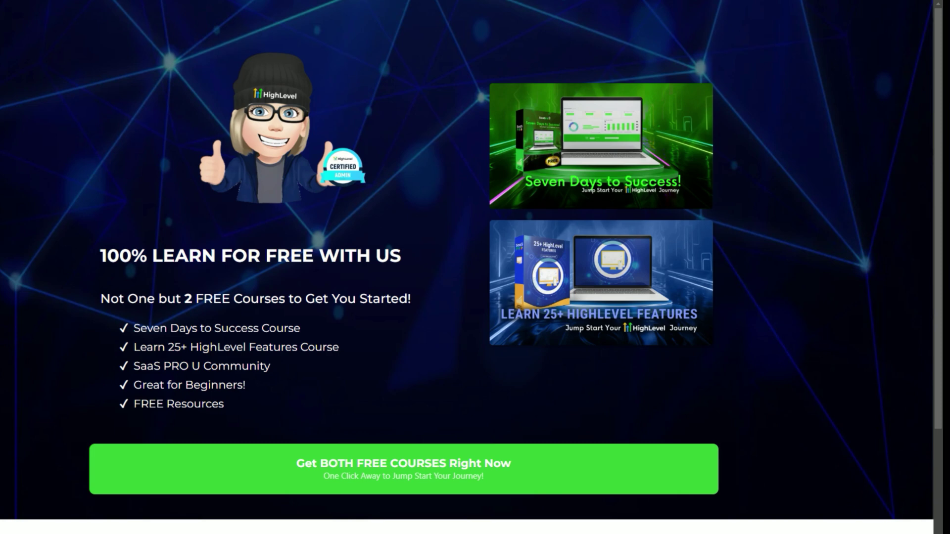